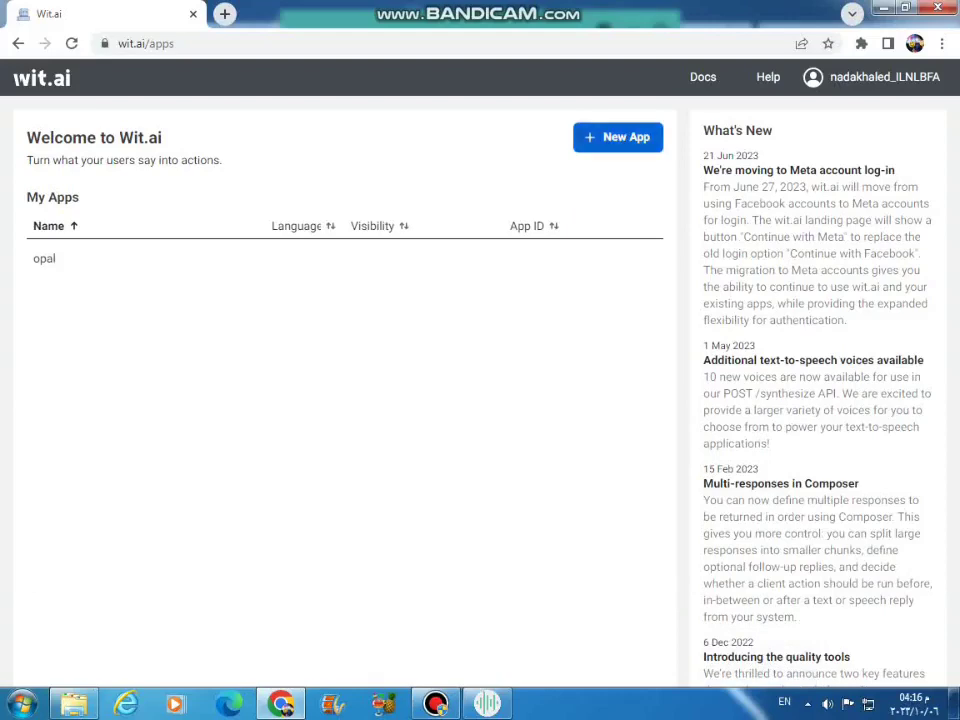
# - Try to set up a new private app with Arabic (AR) (BETA) as its language
pyautogui.click(618, 137)
pyautogui.click(479, 236)
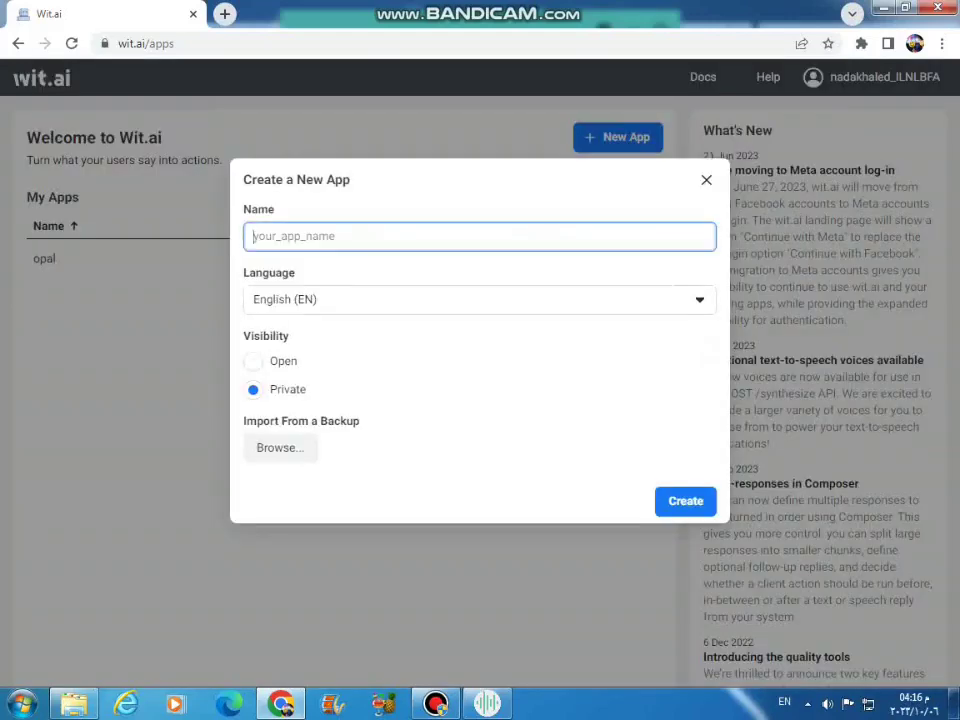
pyautogui.click(479, 299)
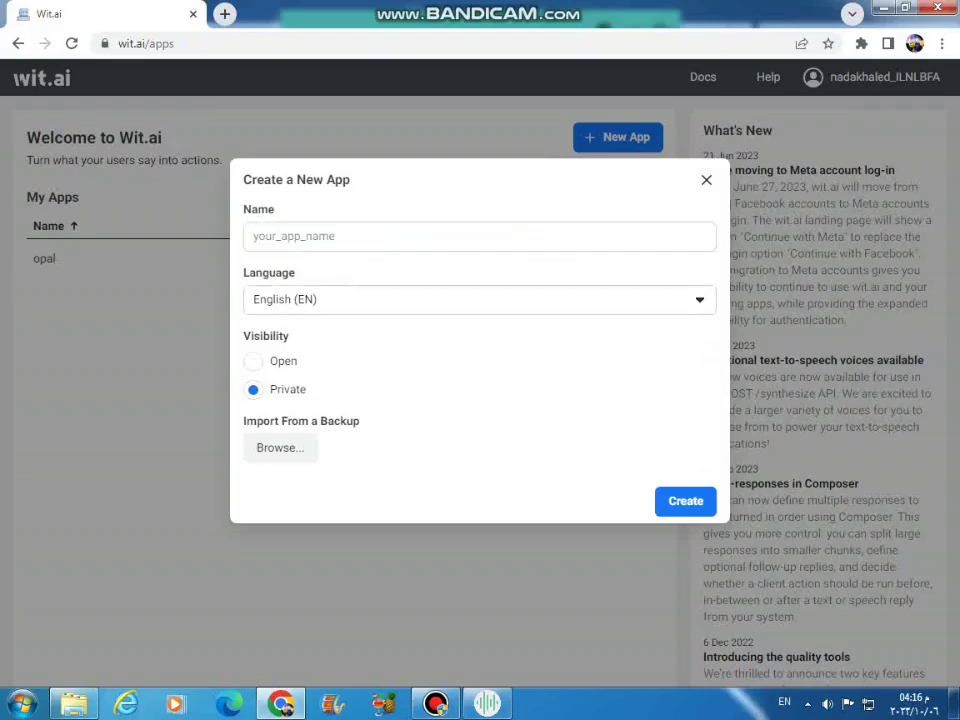
pyautogui.scroll(8, 470, 516)
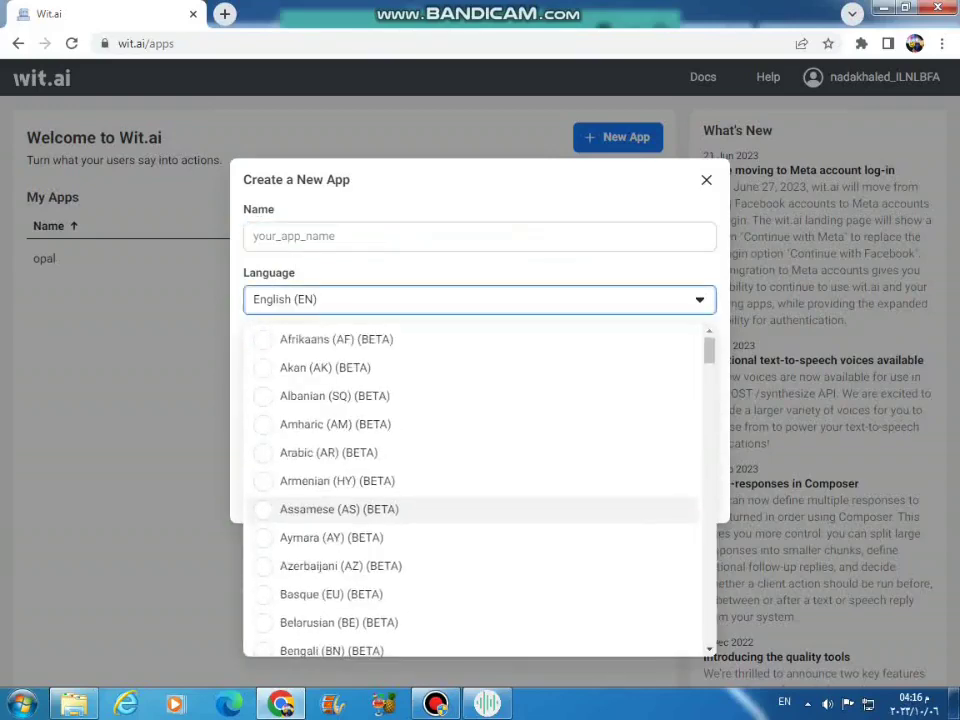
pyautogui.click(329, 452)
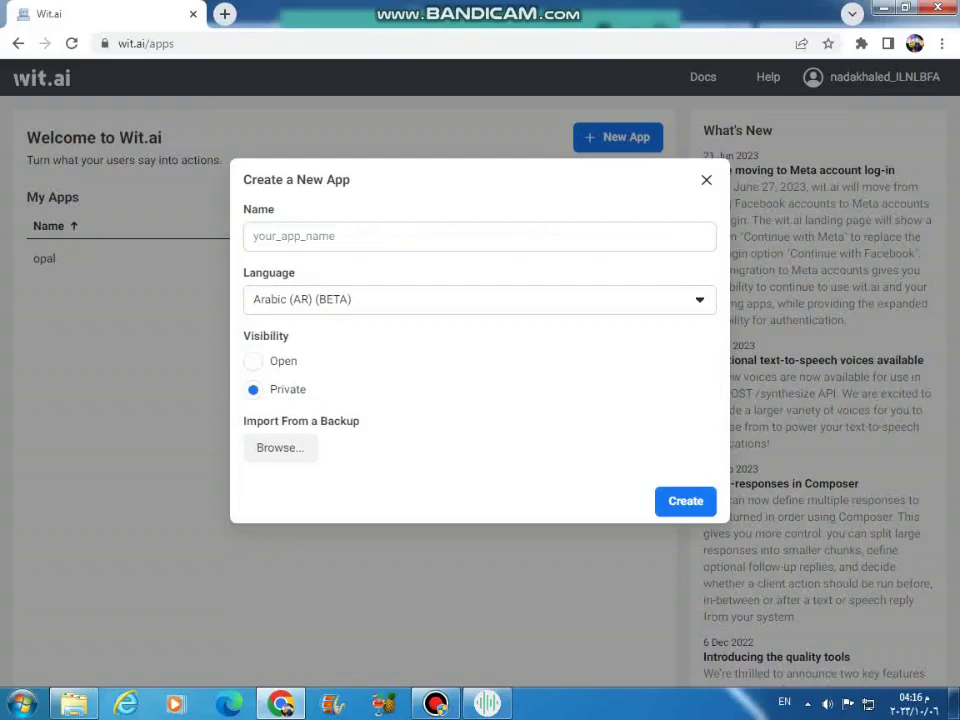
pyautogui.press('Return')
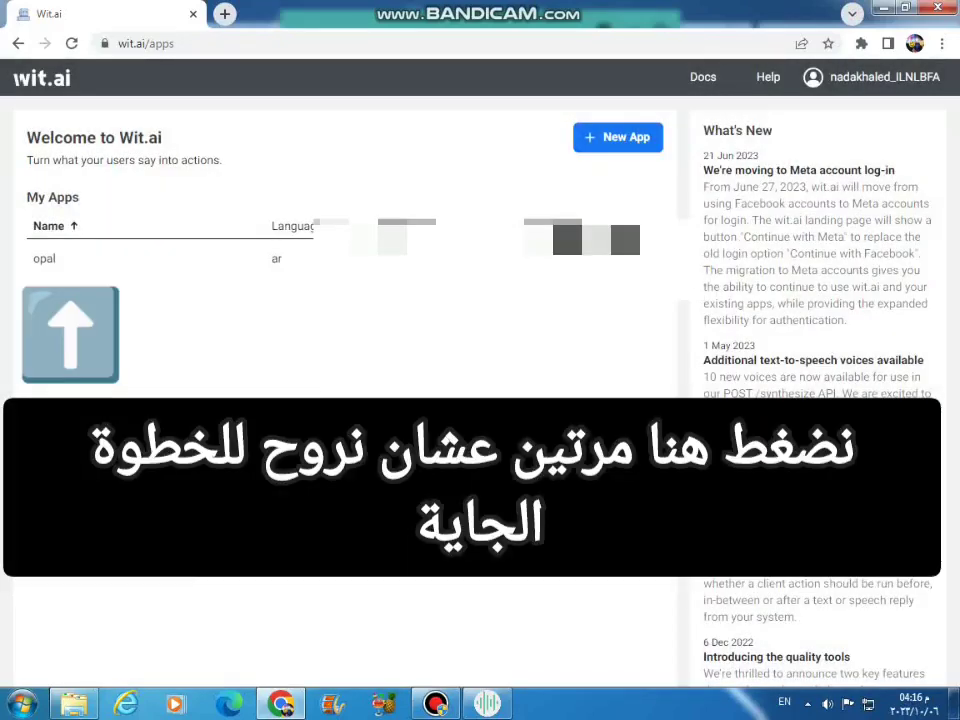
# - Open the settings of the opal app and copy its Client Access Token
pyautogui.doubleClick(70, 258)
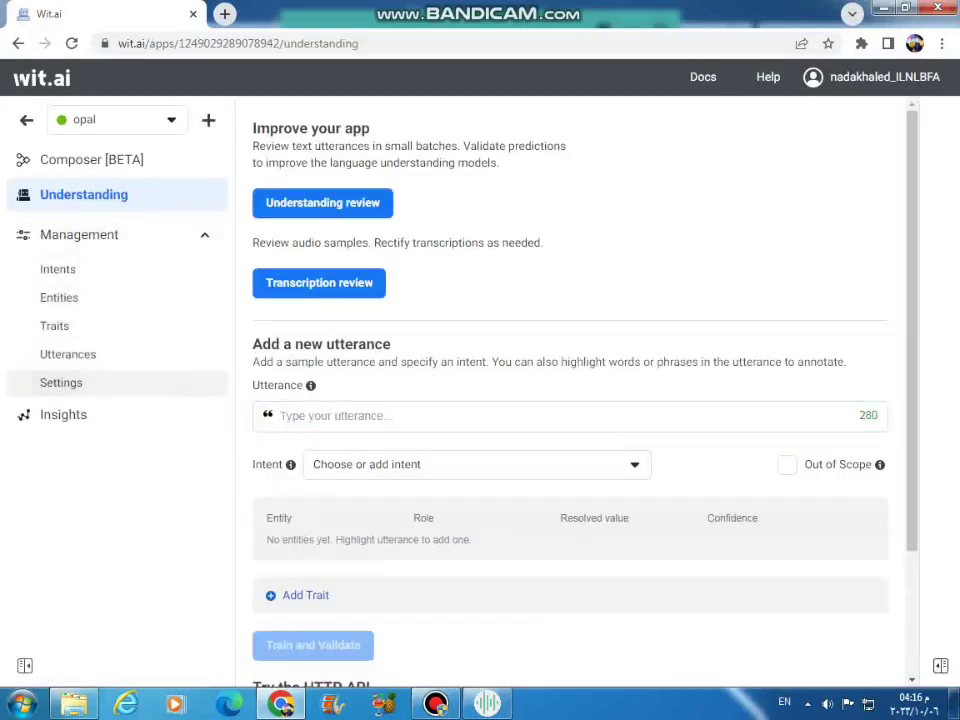
pyautogui.click(61, 382)
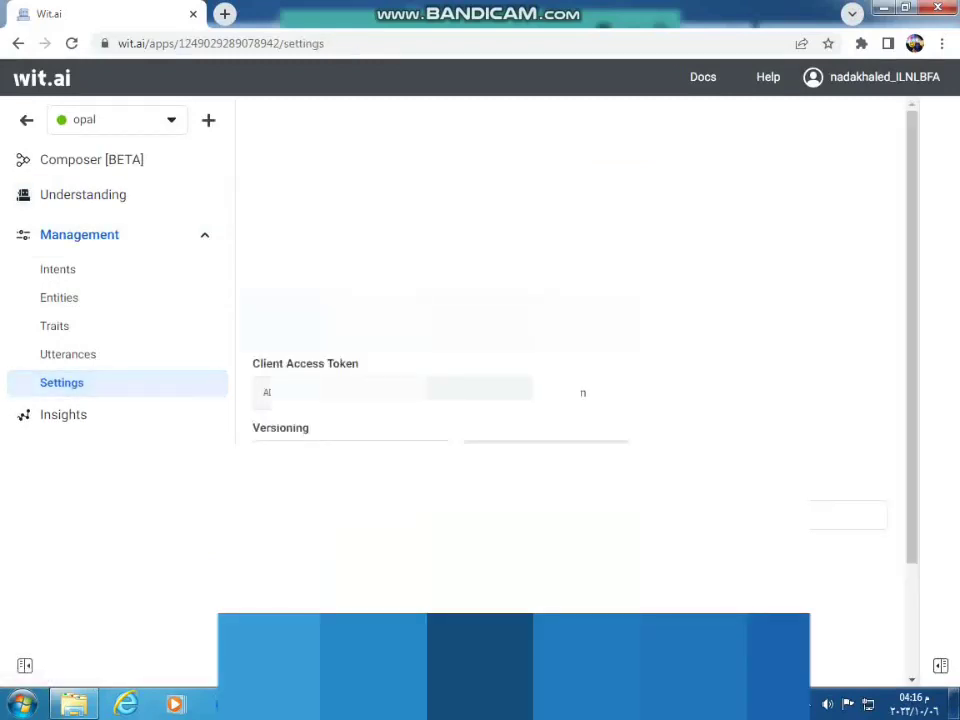
pyautogui.tripleClick(305, 363)
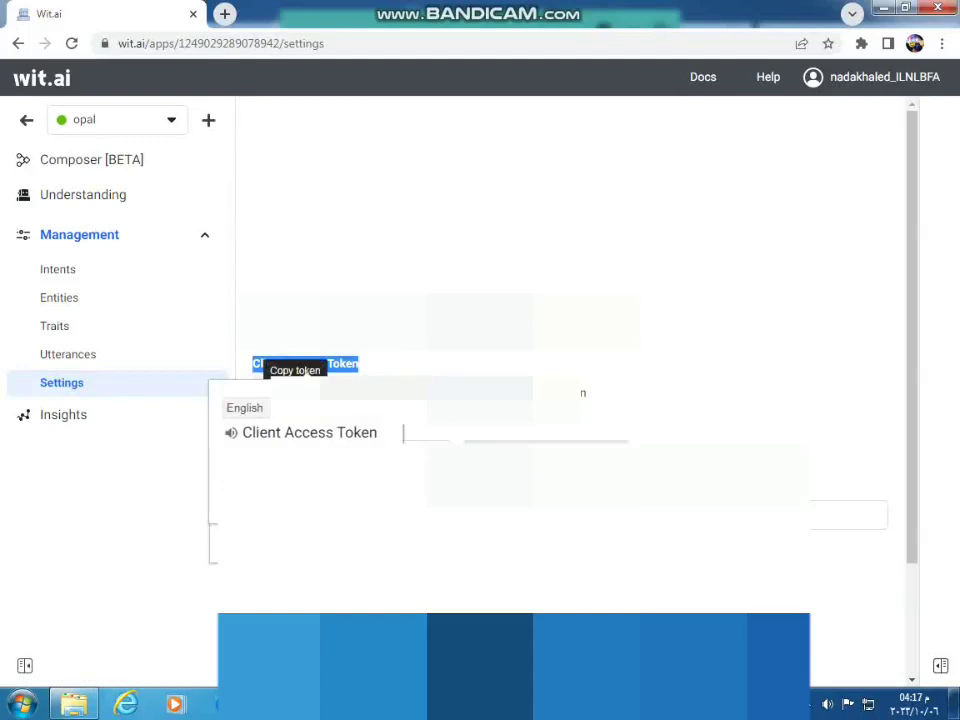
pyautogui.click(420, 392)
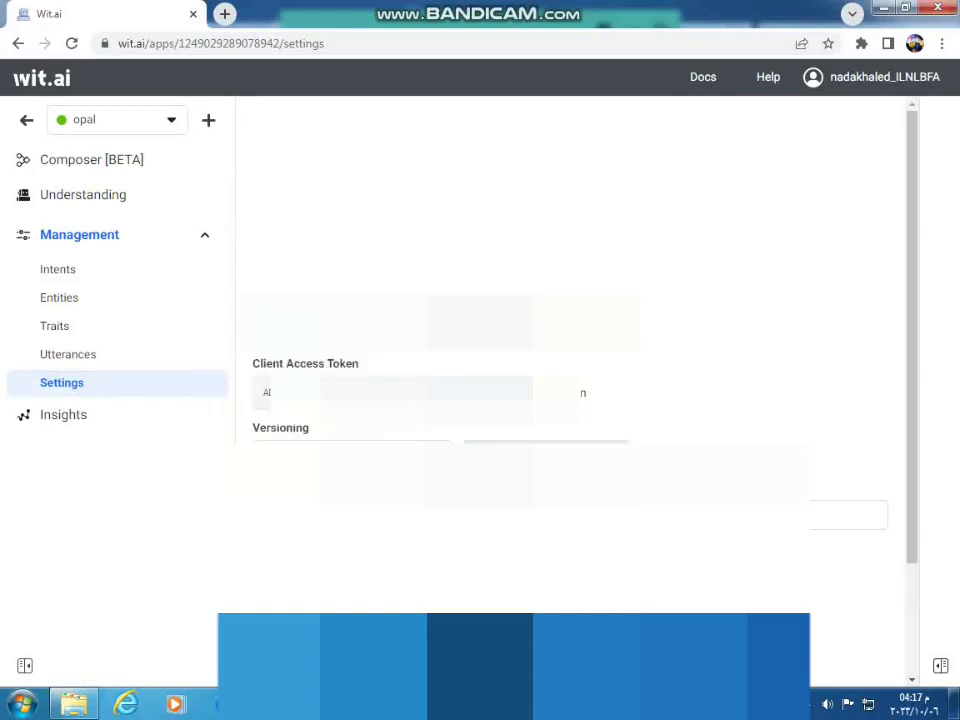
pyautogui.click(285, 392)
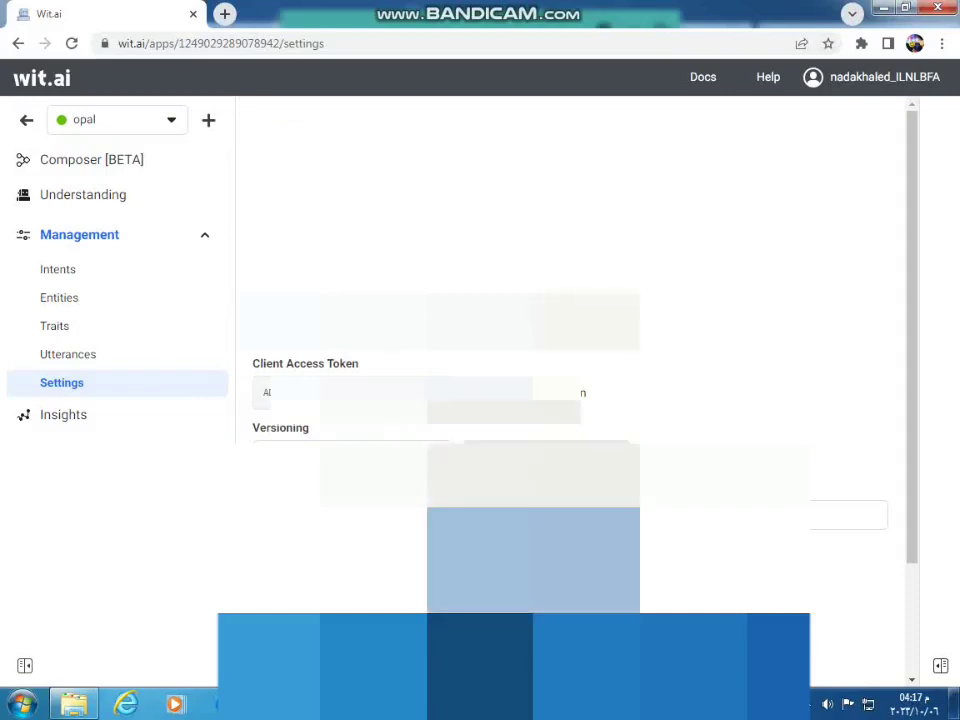
# - Switch to almufragh and examine the wit.ai verification key field in its settings
pyautogui.hotkey('alt', 'Tab')
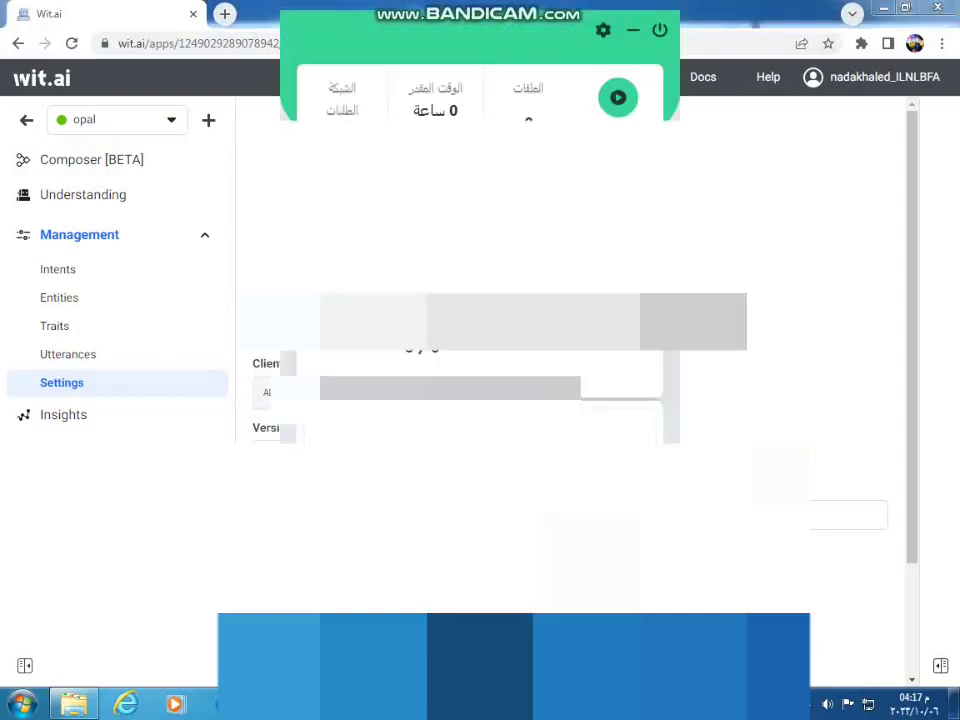
pyautogui.click(603, 30)
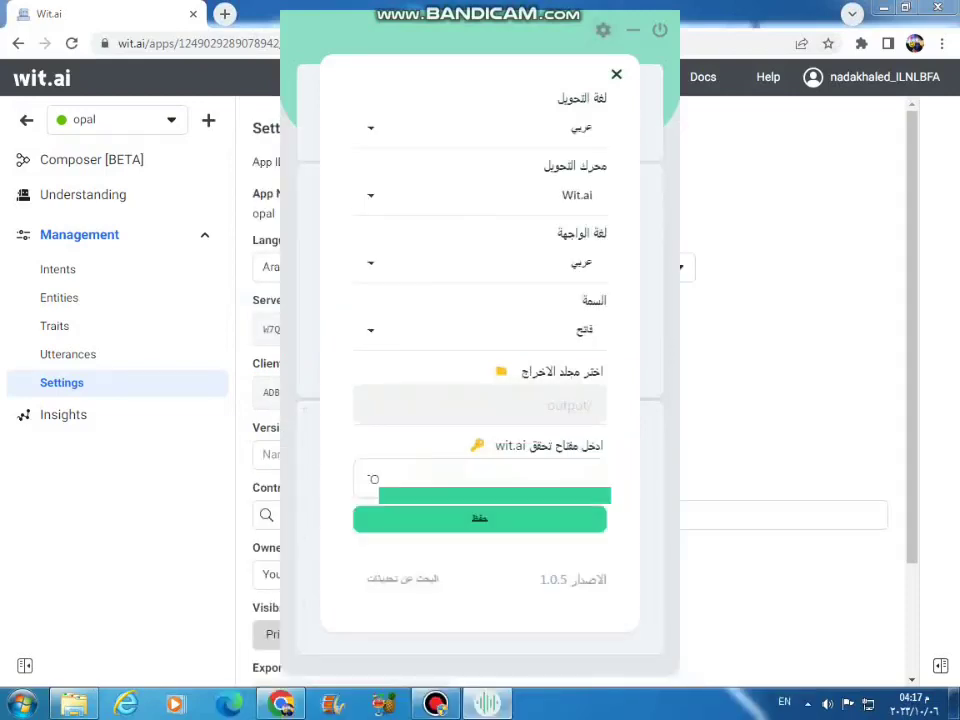
pyautogui.tripleClick(521, 445)
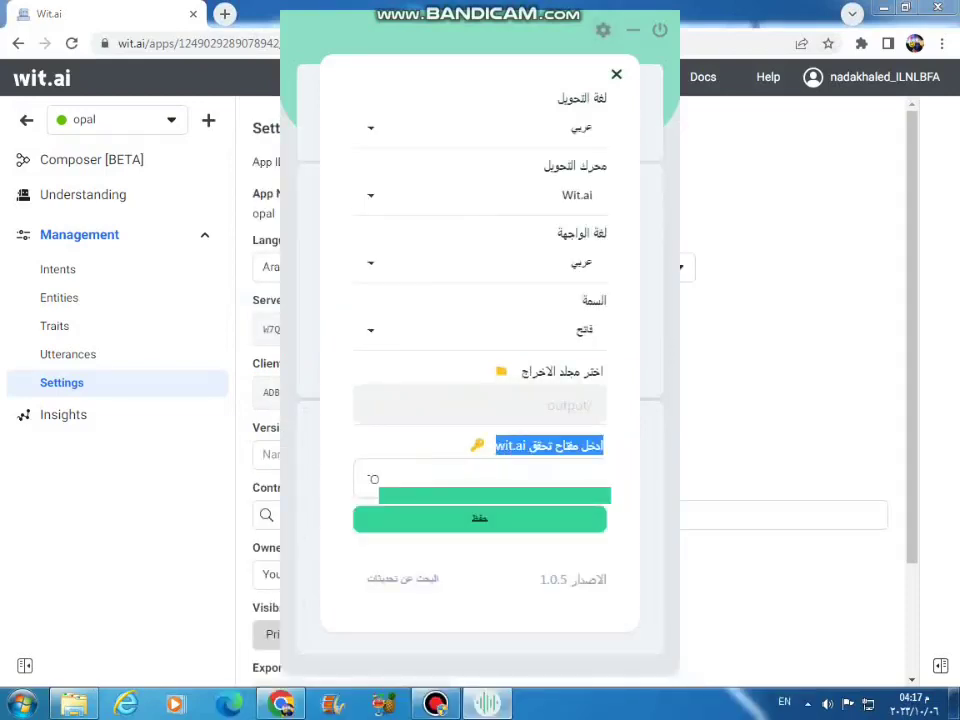
pyautogui.press('Escape')
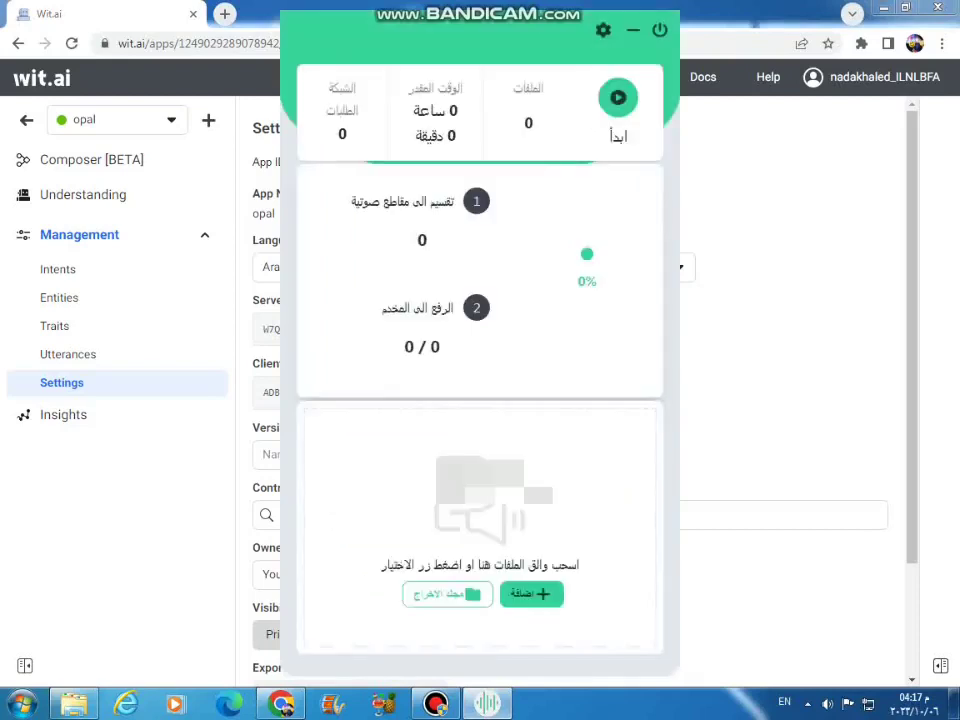
# - Try to add the 66,356 KB audio file from the Documents library to almufragh's file list
pyautogui.click(632, 30)
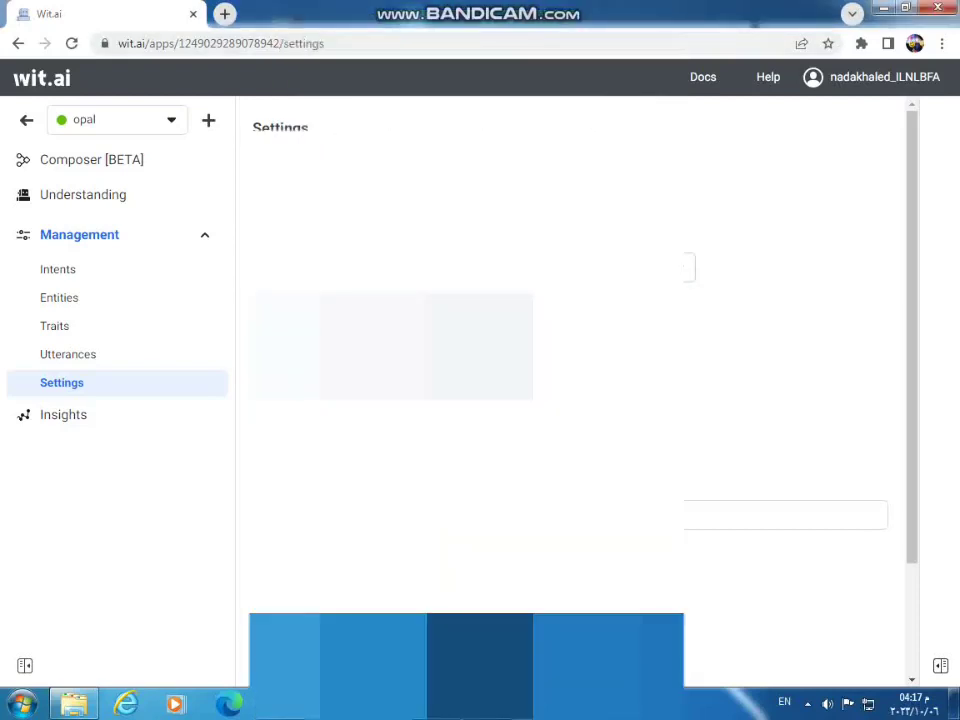
pyautogui.click(73, 704)
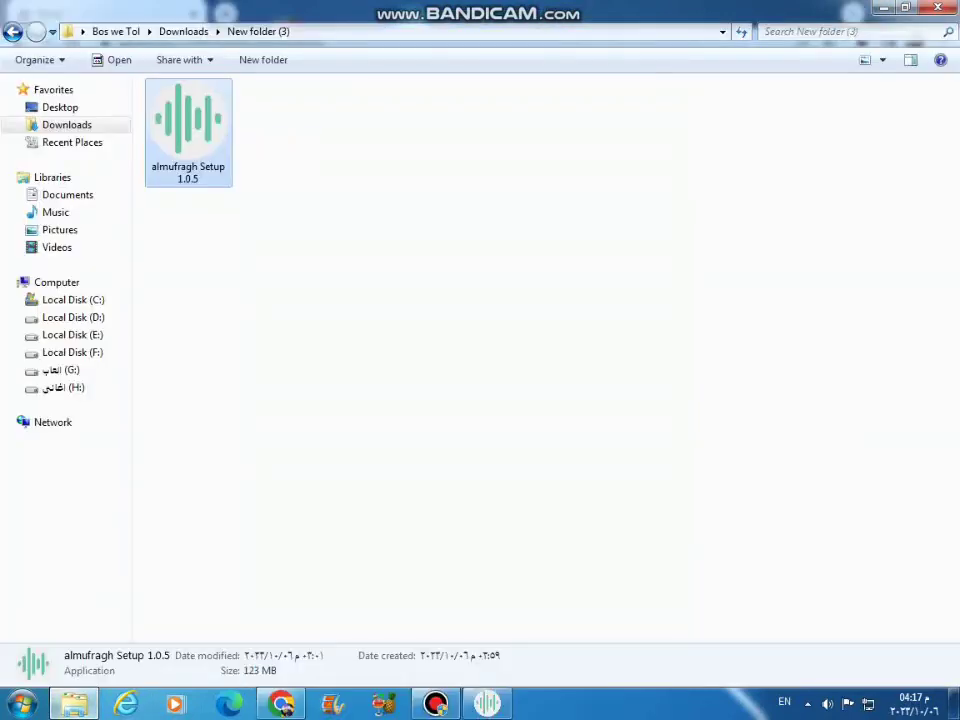
pyautogui.click(487, 704)
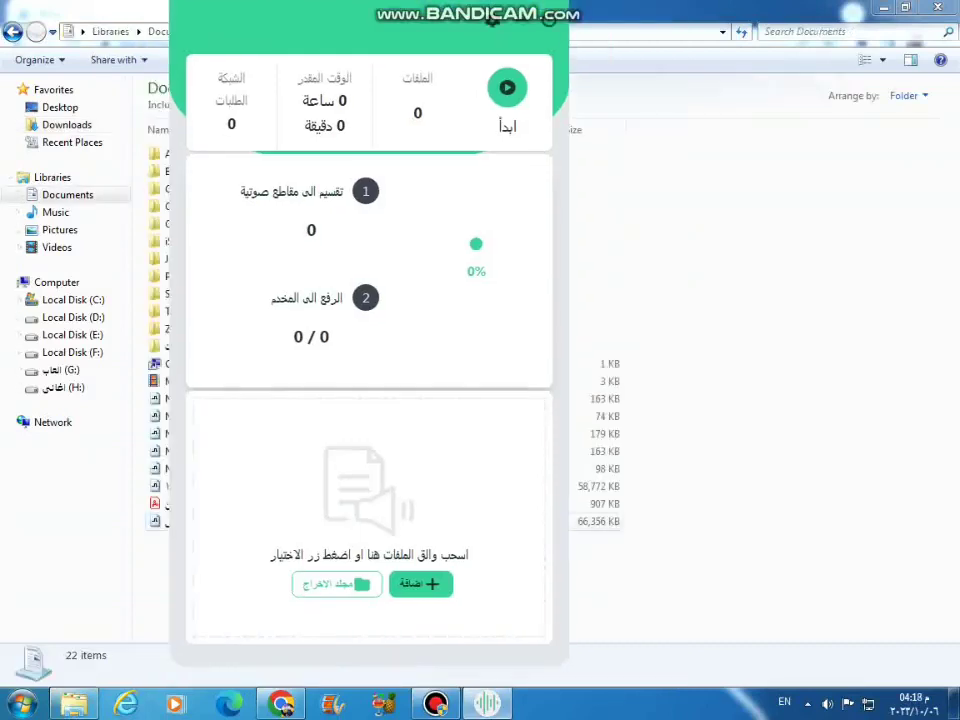
pyautogui.moveTo(160, 521); pyautogui.dragTo(338, 568)
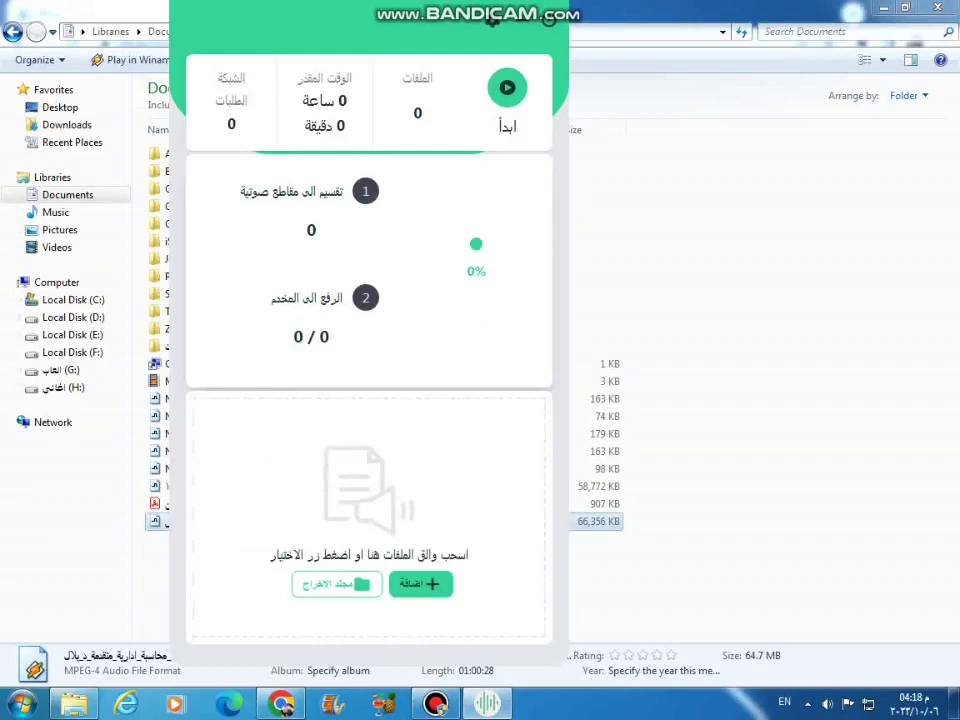
pyautogui.moveTo(158, 521); pyautogui.dragTo(378, 525)
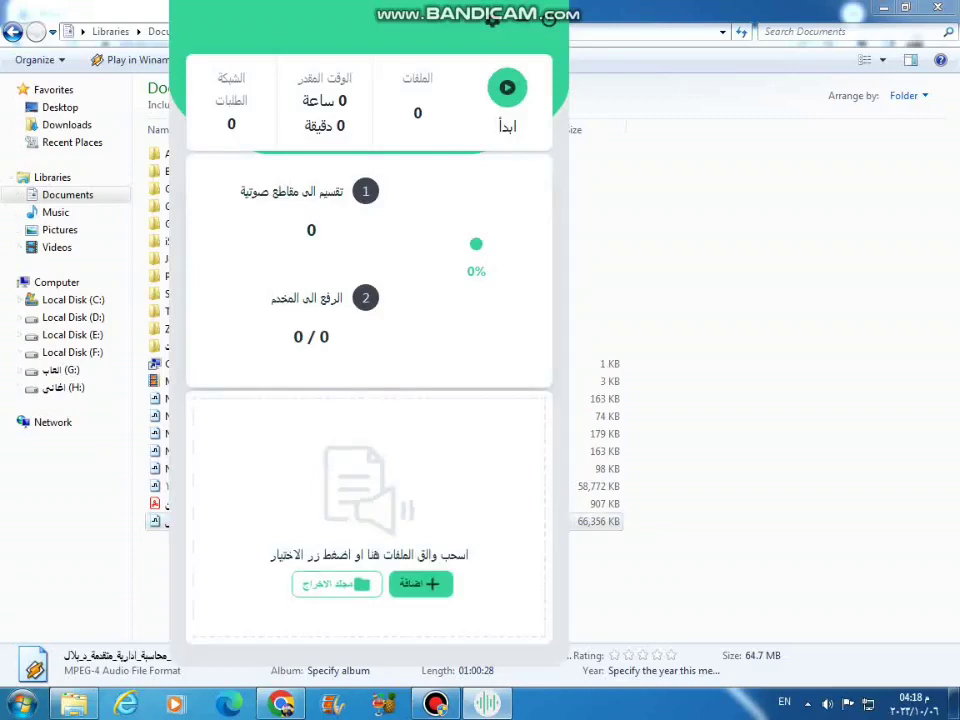
pyautogui.moveTo(158, 521); pyautogui.dragTo(430, 572)
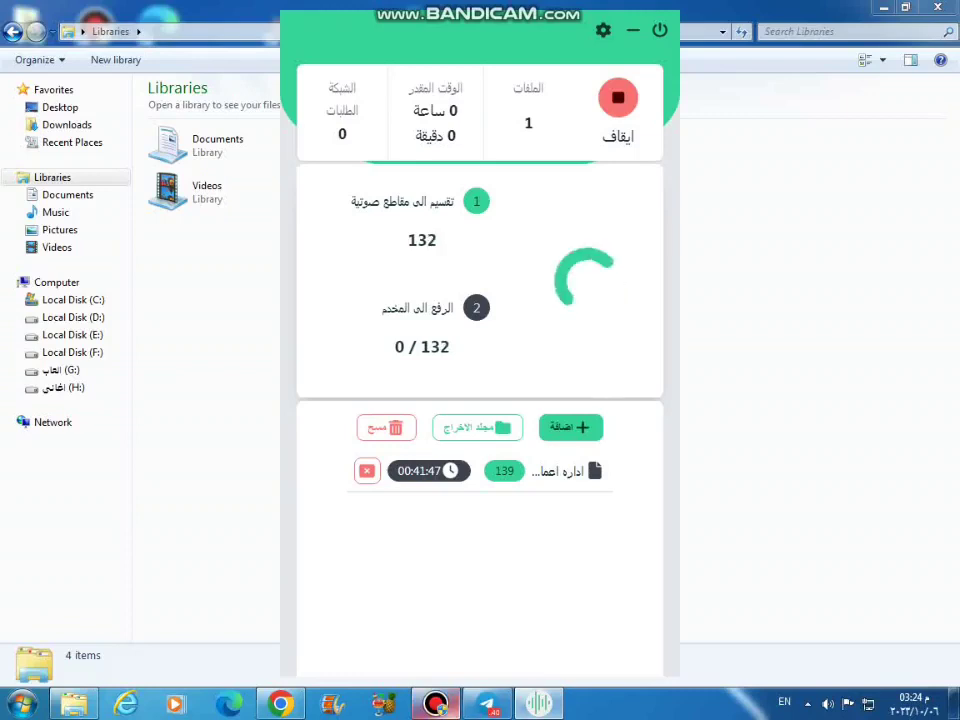
# - Check the transcription's estimated time and keep the current Windows color scheme without showing the performance message again
pyautogui.moveTo(435, 703)
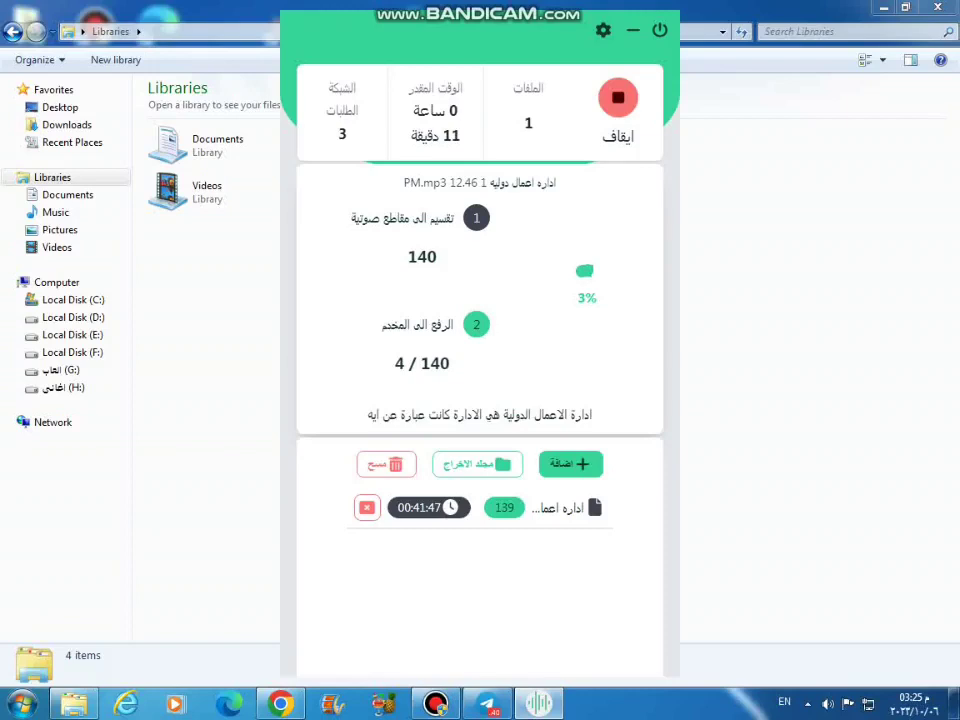
pyautogui.tripleClick(440, 135)
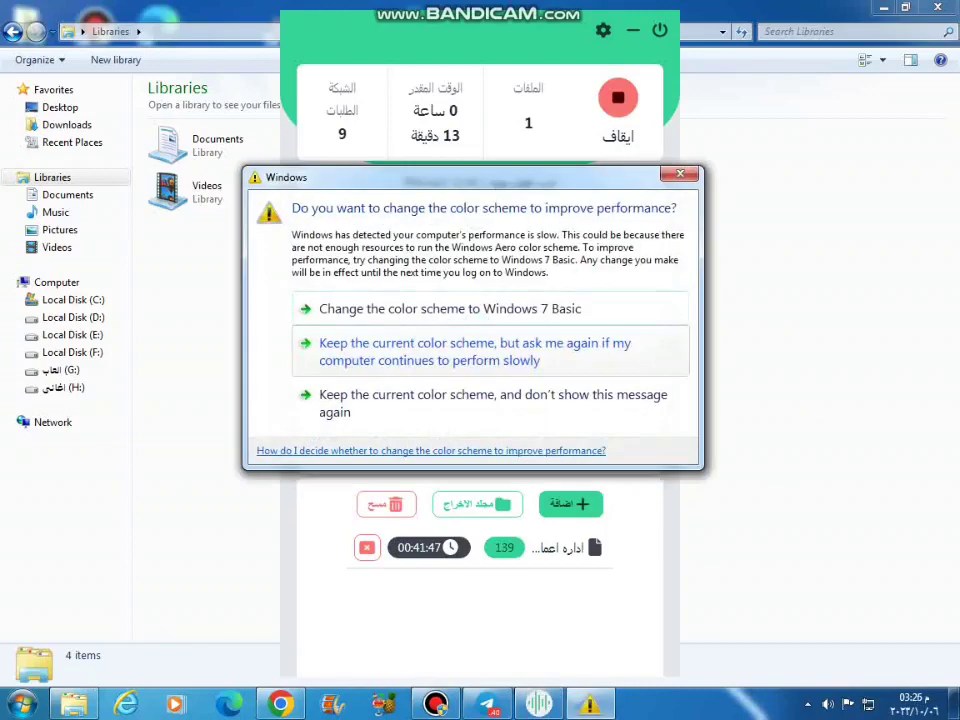
pyautogui.click(492, 402)
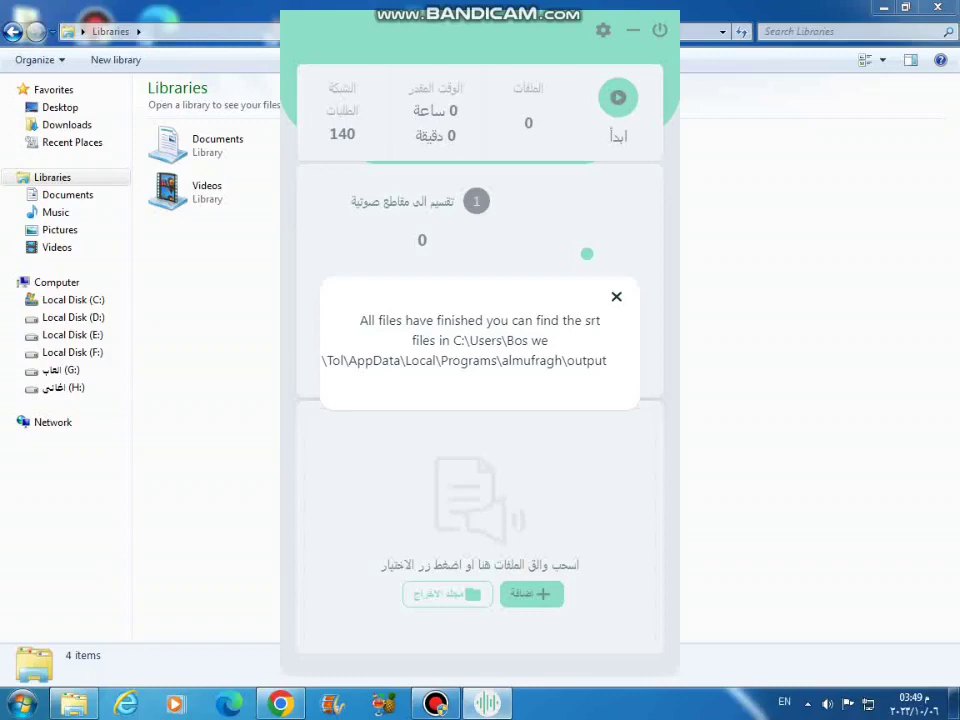
# - Read the output path in the completion message and open the matching user profile folder under C:\Users
pyautogui.tripleClick(387, 321)
pyautogui.click(387, 321)
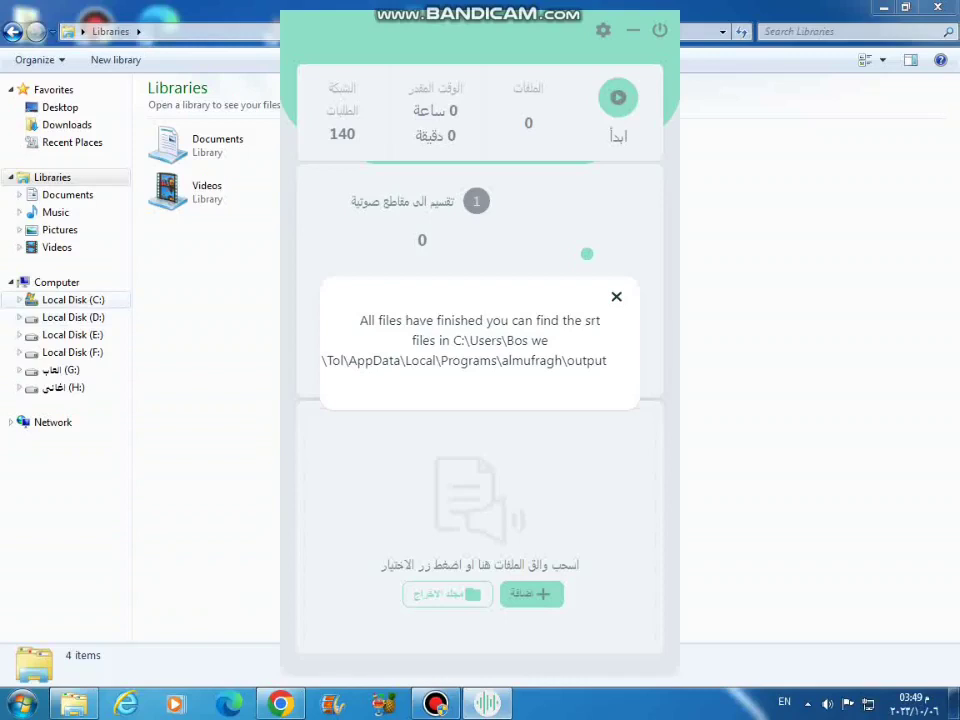
pyautogui.click(73, 300)
pyautogui.click(188, 225)
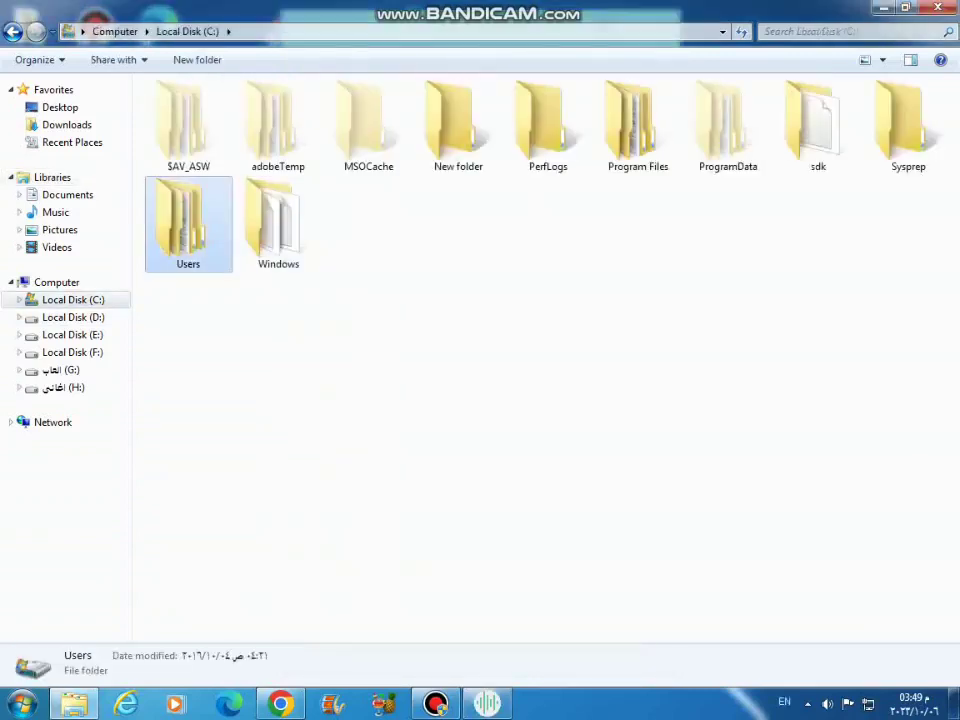
pyautogui.doubleClick(188, 225)
pyautogui.click(487, 703)
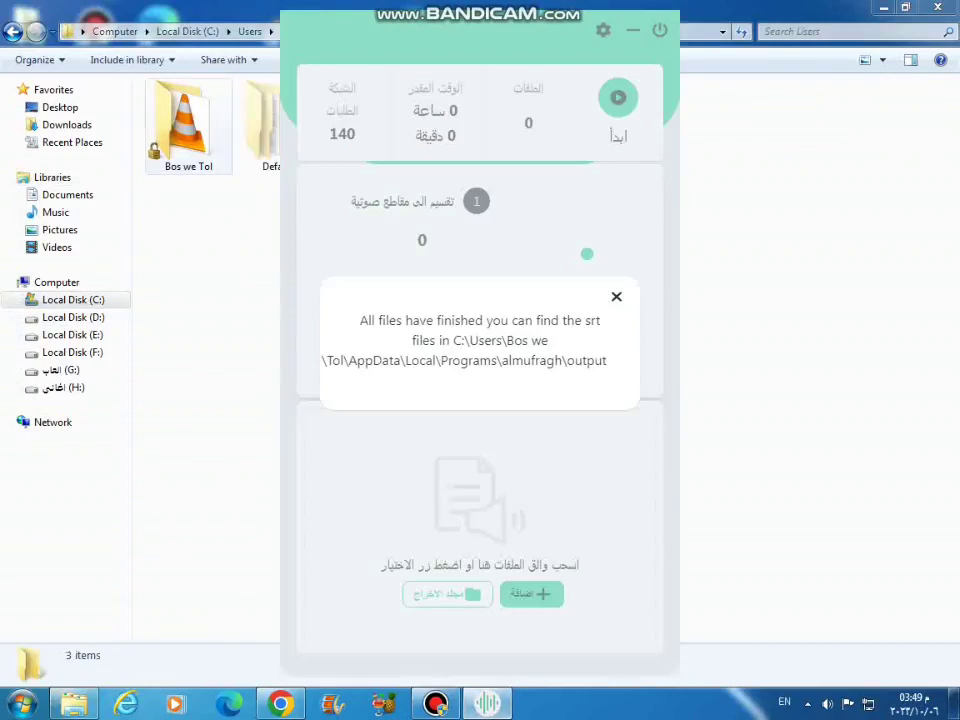
pyautogui.doubleClick(188, 125)
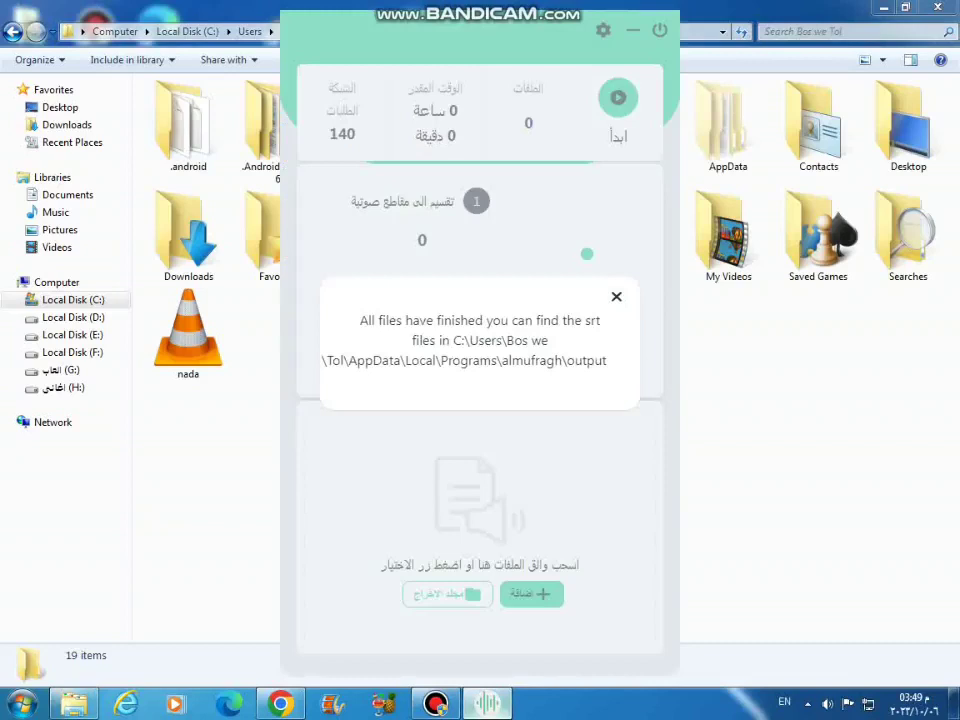
# - Open the AppData\Local folder inside the user profile, checking it against almufragh's output path
pyautogui.click(487, 703)
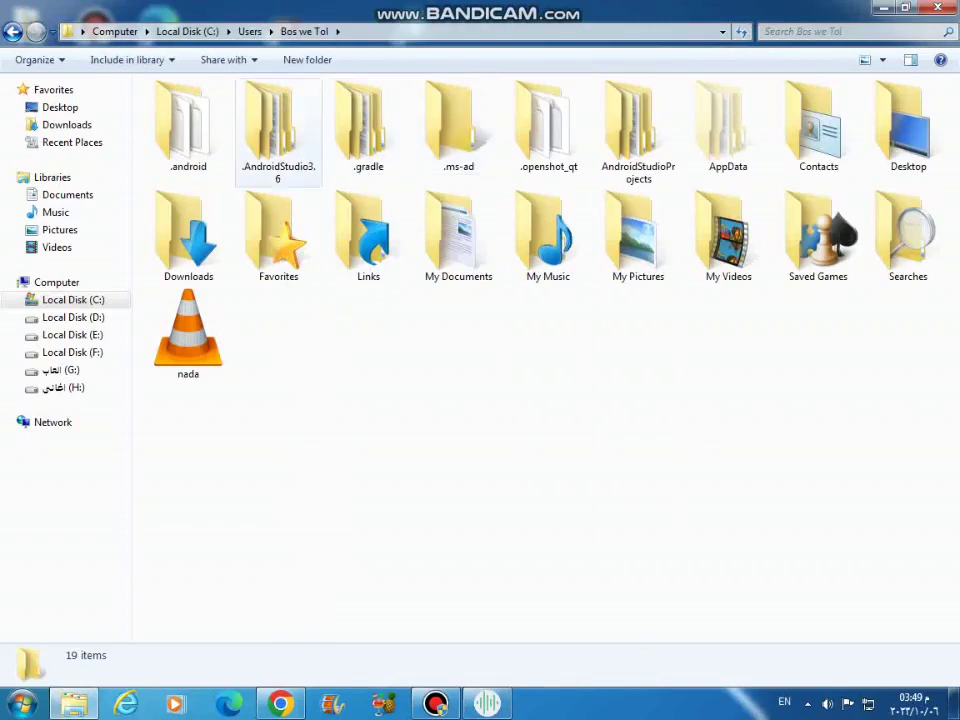
pyautogui.doubleClick(728, 125)
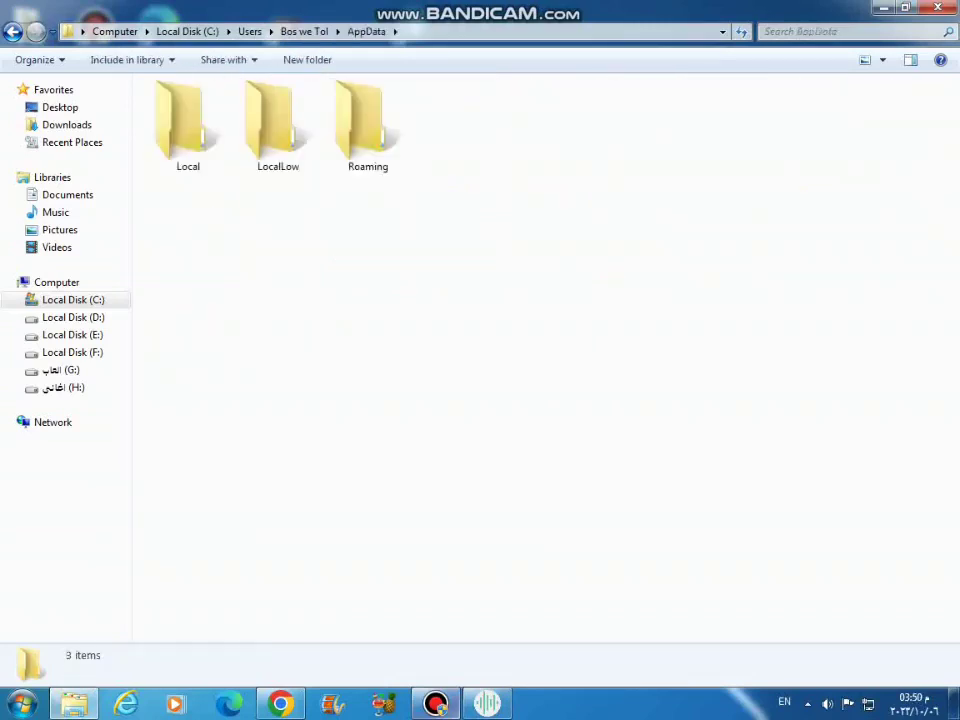
pyautogui.click(487, 703)
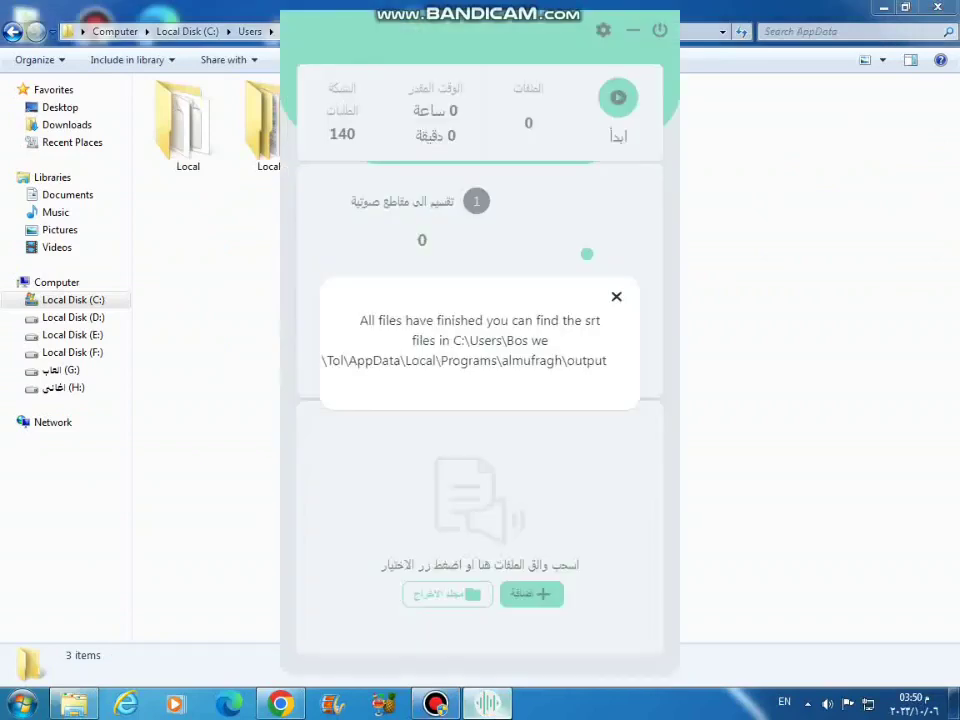
pyautogui.click(487, 703)
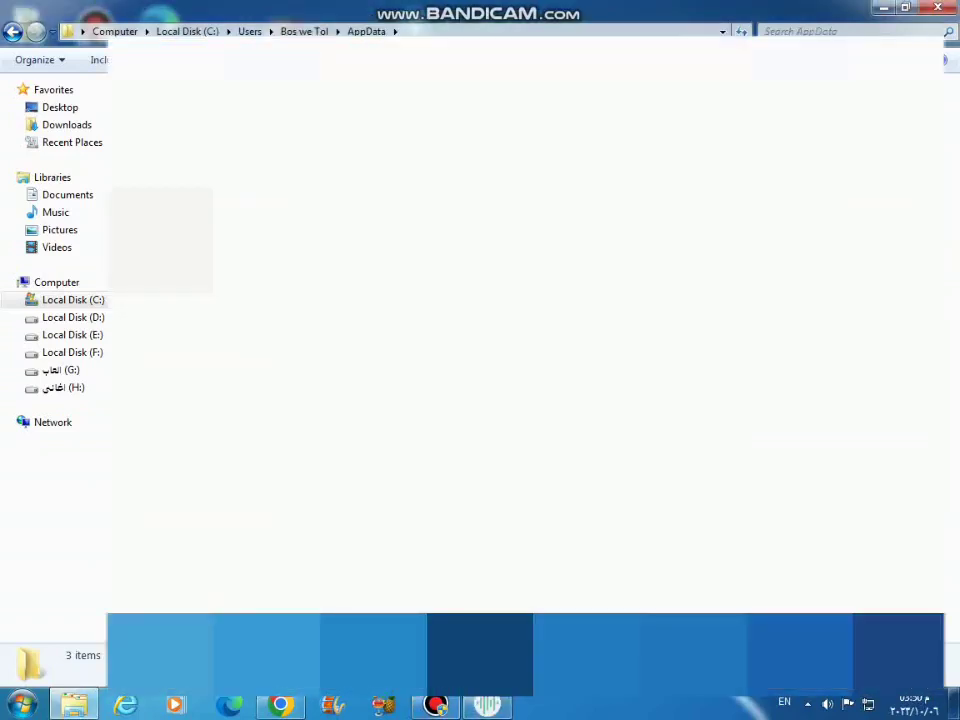
pyautogui.click(188, 130)
pyautogui.press('Return')
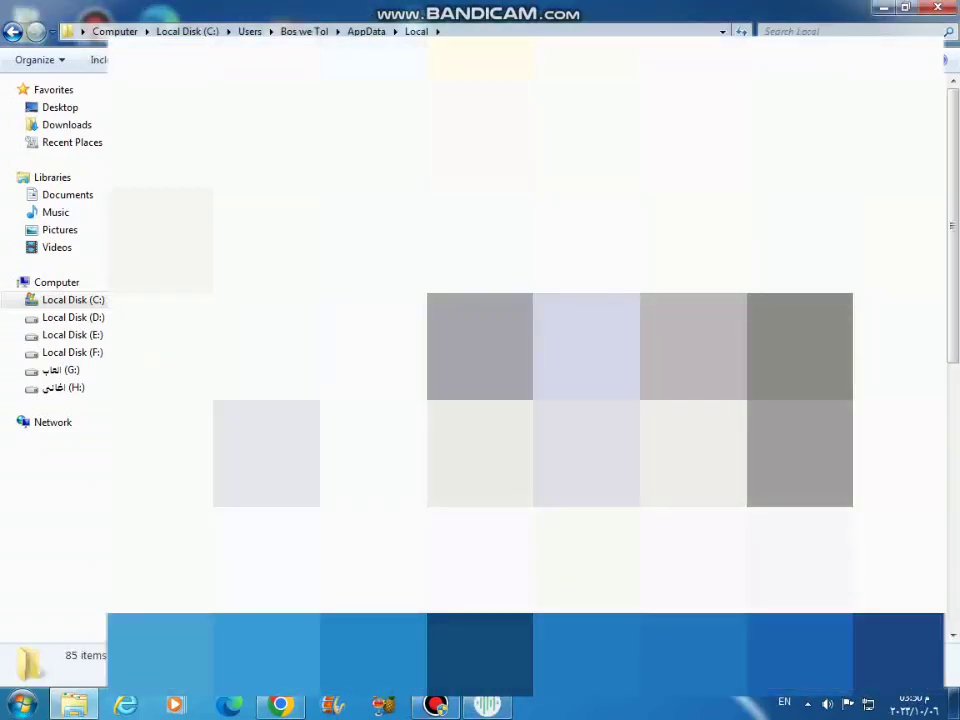
# - Open the Programs folder inside Local and recheck the output path in almufragh's completion message
pyautogui.scroll(-5, 525, 360)
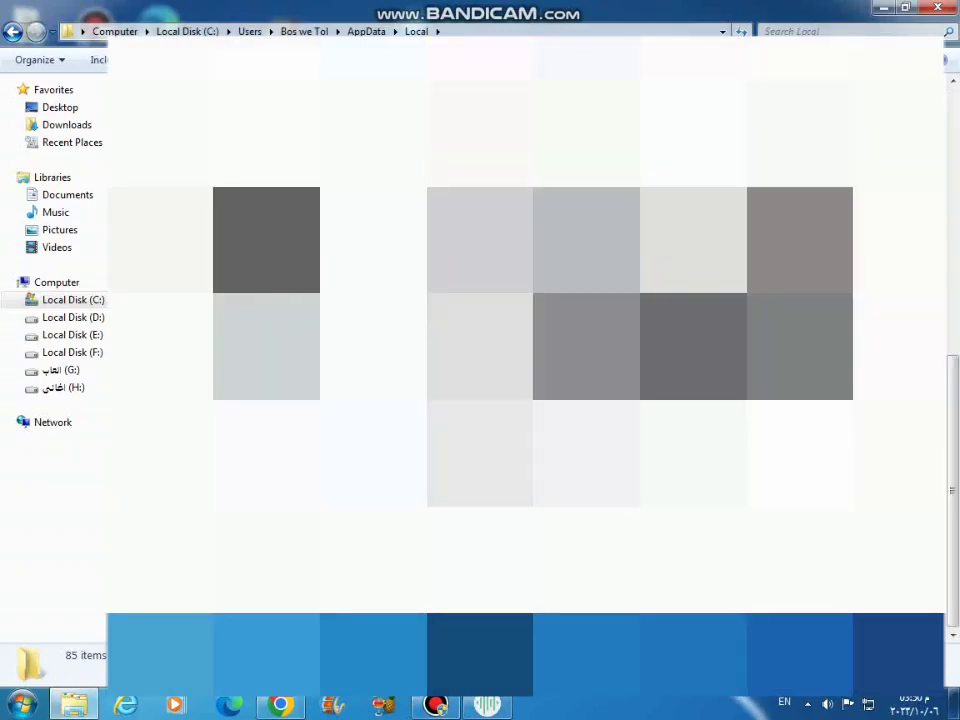
pyautogui.scroll(3, 525, 330)
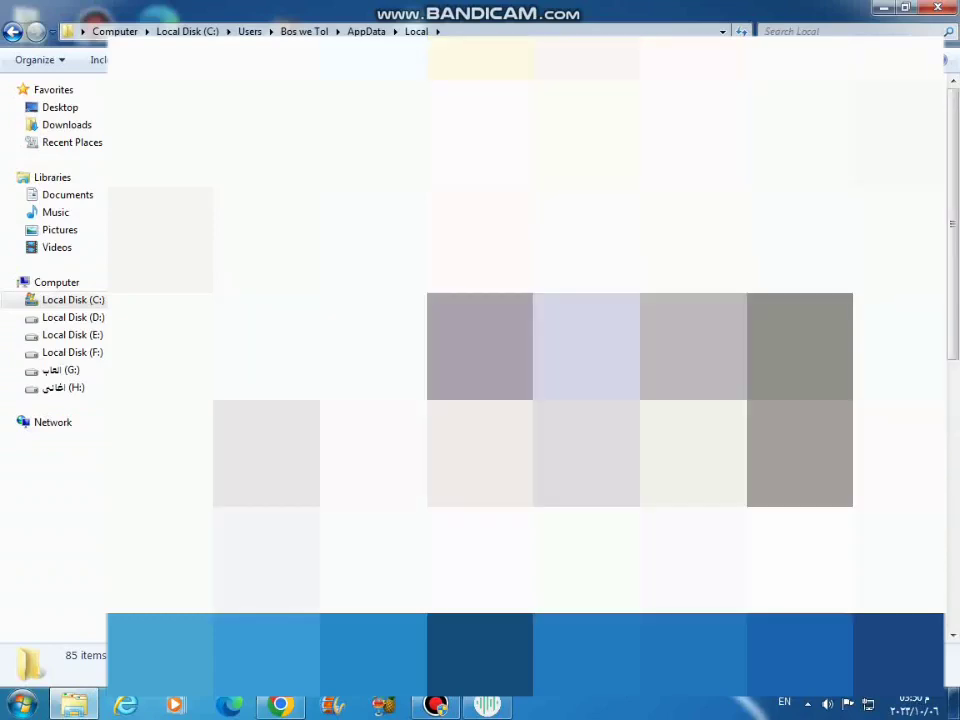
pyautogui.press('Return')
pyautogui.click(487, 704)
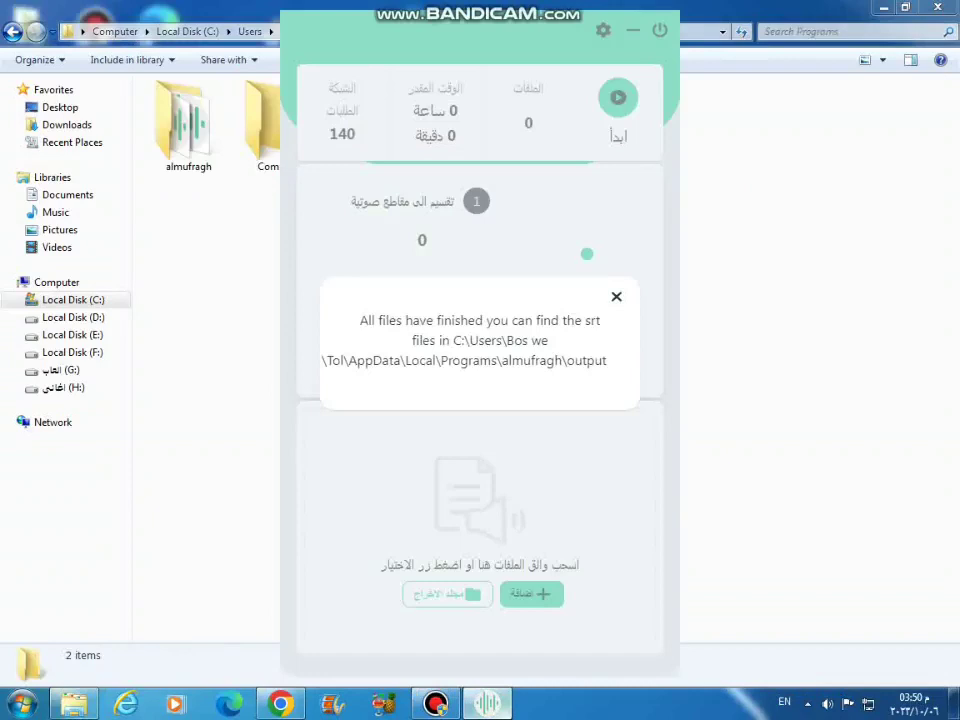
# - Open the output folder inside the almufragh program folder to reach the transcription files
pyautogui.doubleClick(188, 125)
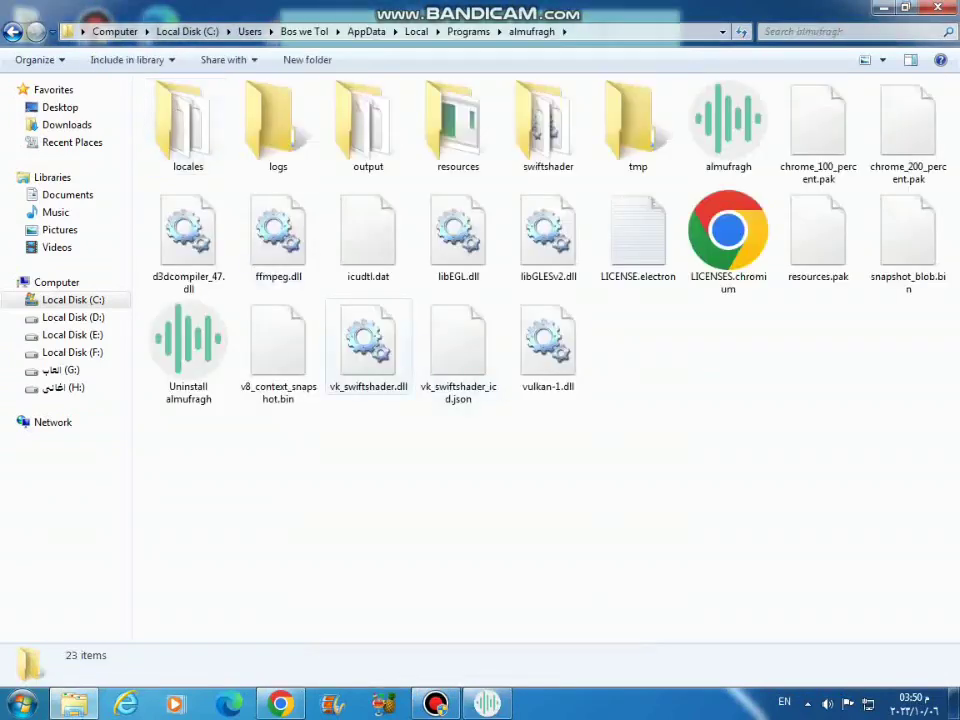
pyautogui.doubleClick(368, 125)
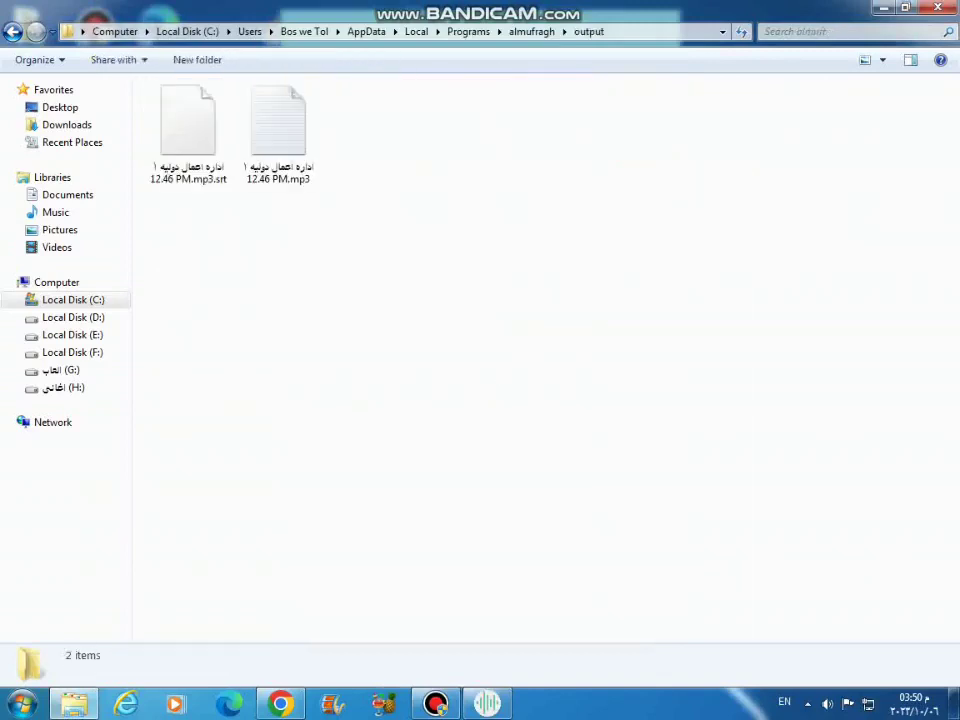
pyautogui.moveTo(420, 256); pyautogui.dragTo(400, 429)
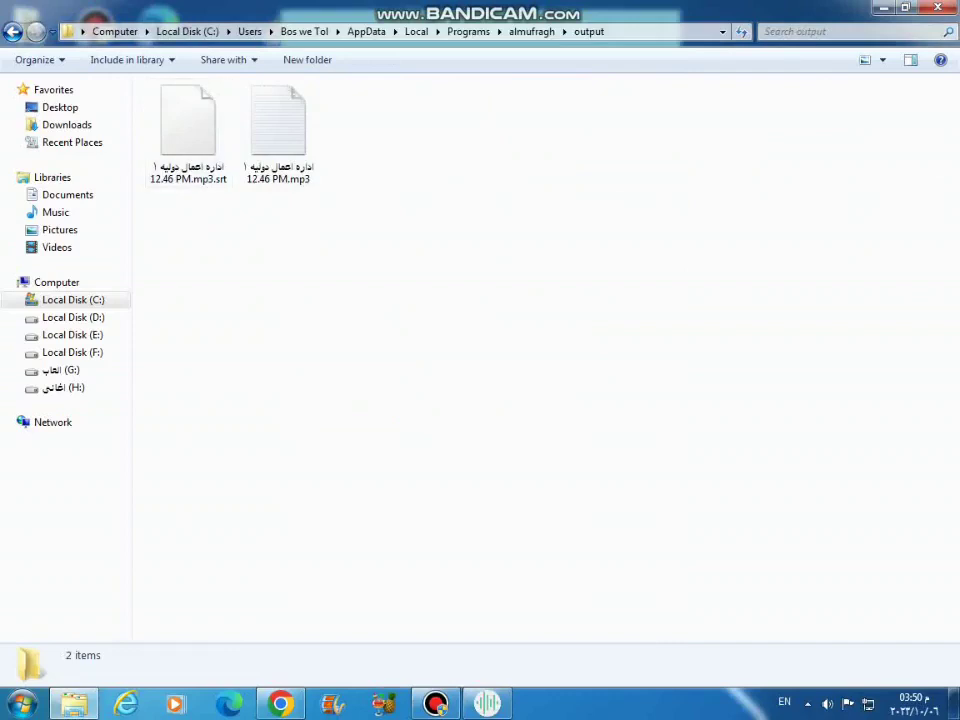
pyautogui.moveTo(187, 255); pyautogui.dragTo(433, 73)
pyautogui.click(433, 200)
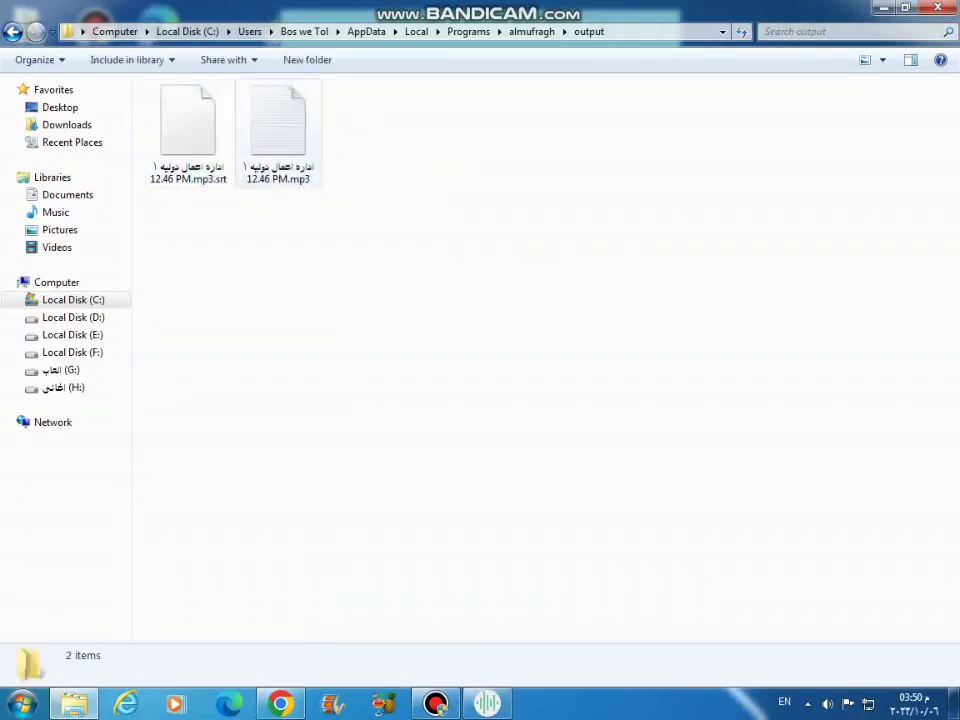
# - Open the transcript text document in the output folder and look across its long lines
pyautogui.click(278, 132)
pyautogui.press('Return')
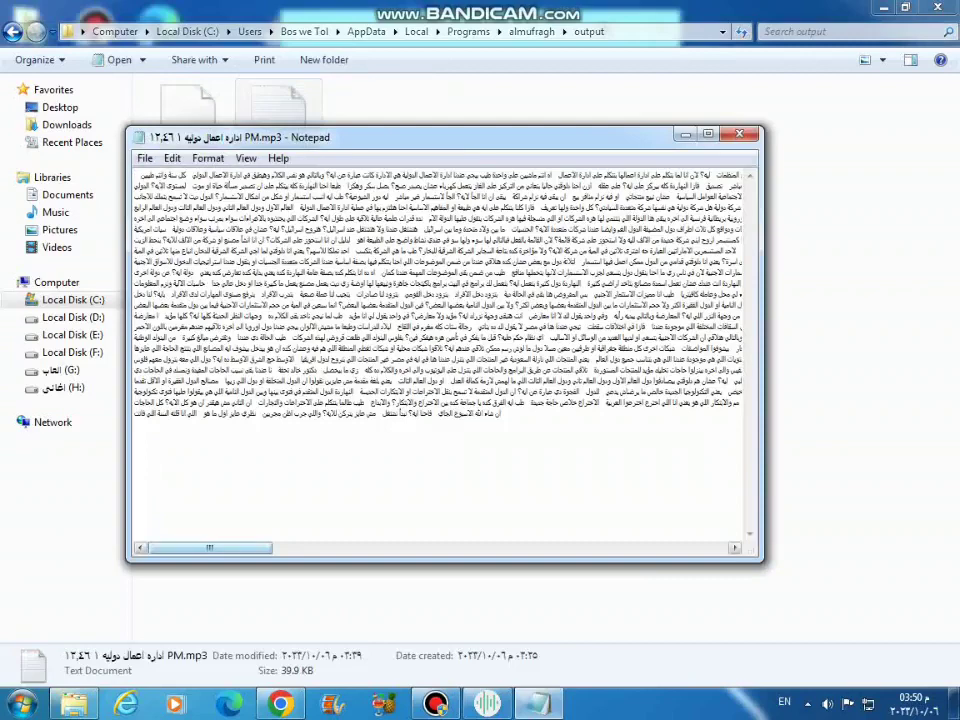
pyautogui.moveTo(210, 547); pyautogui.dragTo(316, 547)
pyautogui.press('Right')
pyautogui.press('Right')
pyautogui.press('Right')
pyautogui.press('Right')
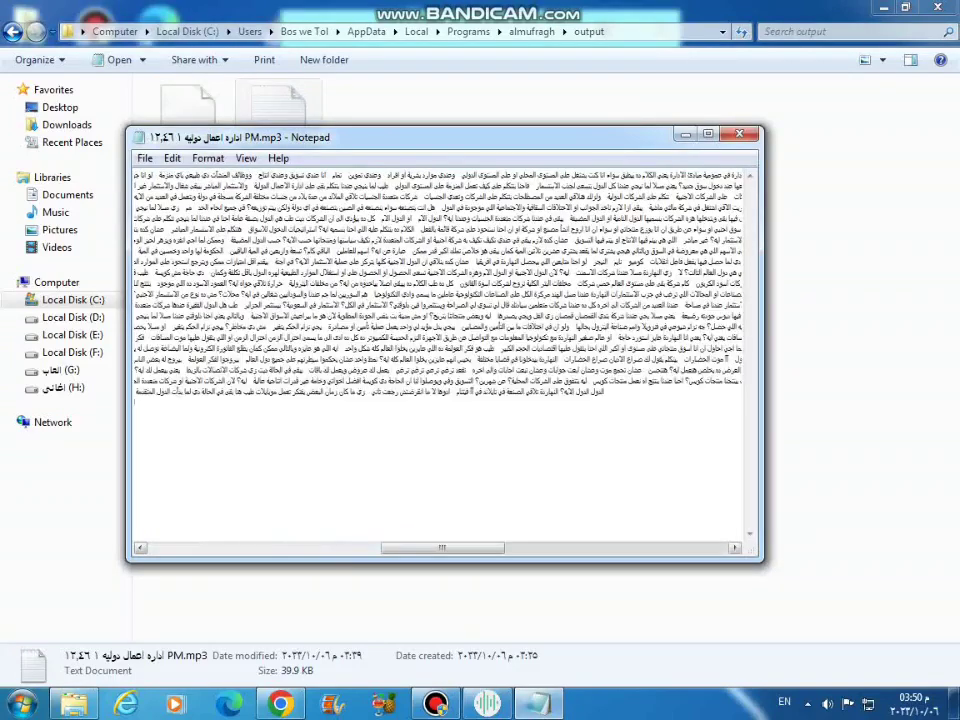
pyautogui.press('Right')
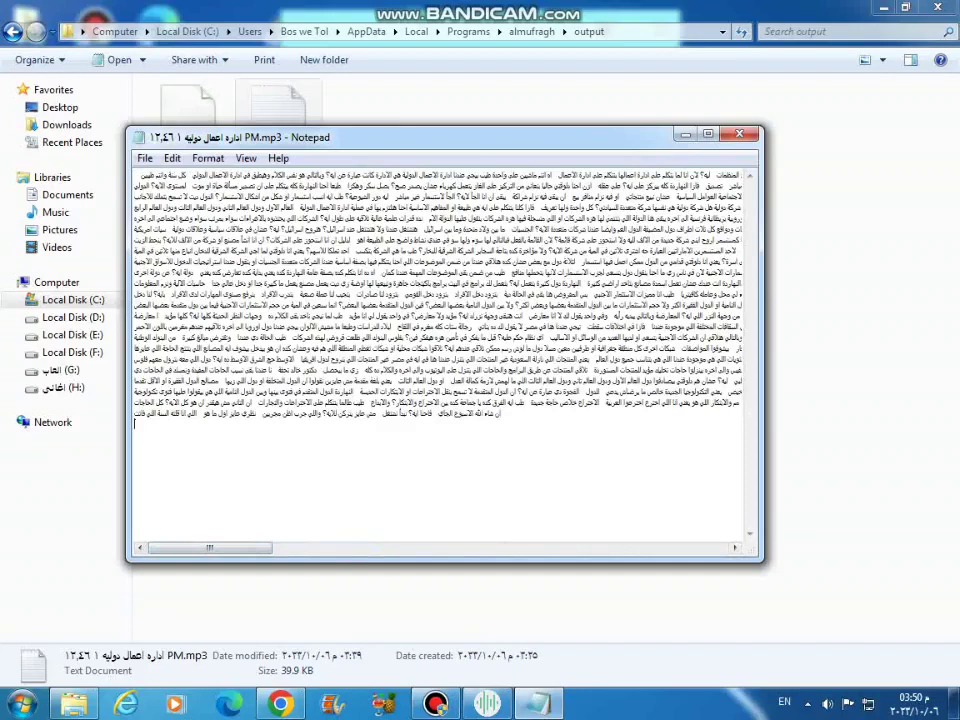
# - Copy the entire transcript text from Notepad and close the file
pyautogui.hotkey('ctrl', 'a')
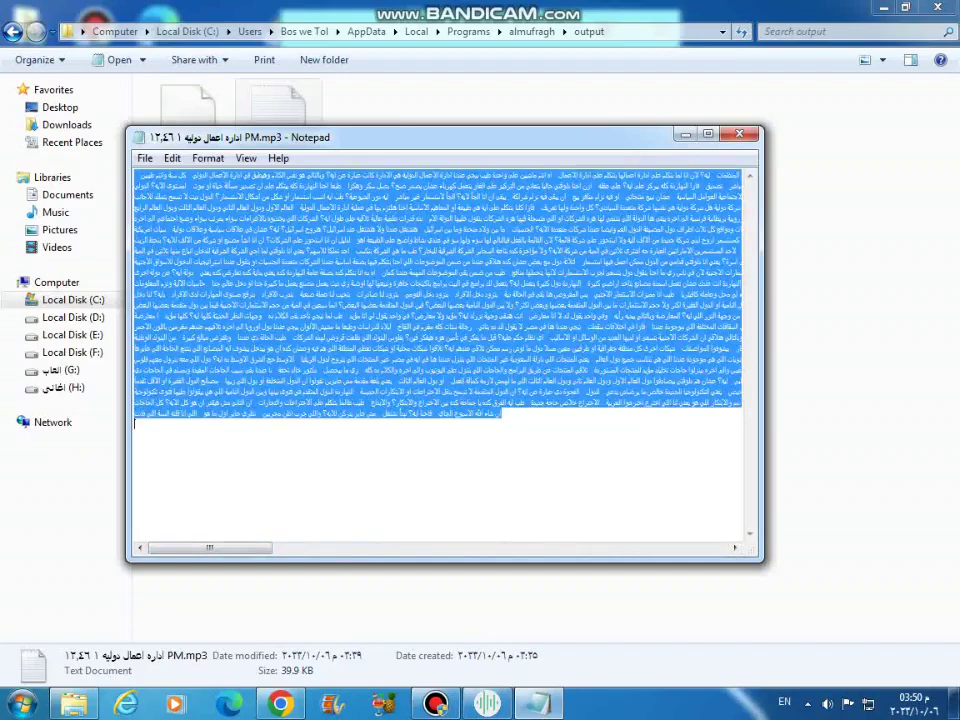
pyautogui.rightClick(389, 358)
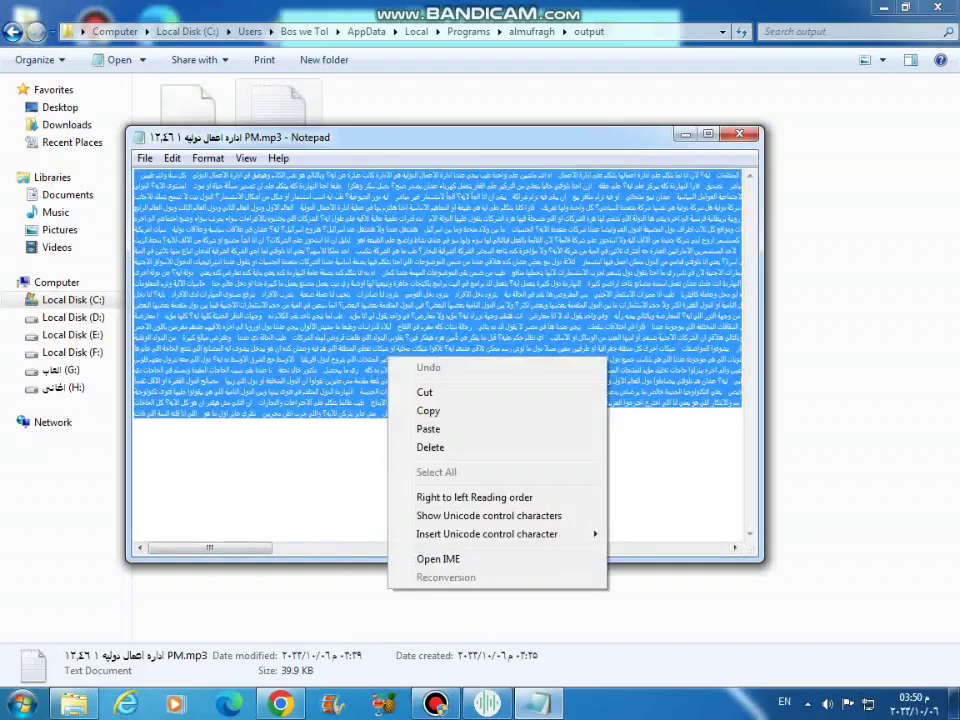
pyautogui.click(428, 410)
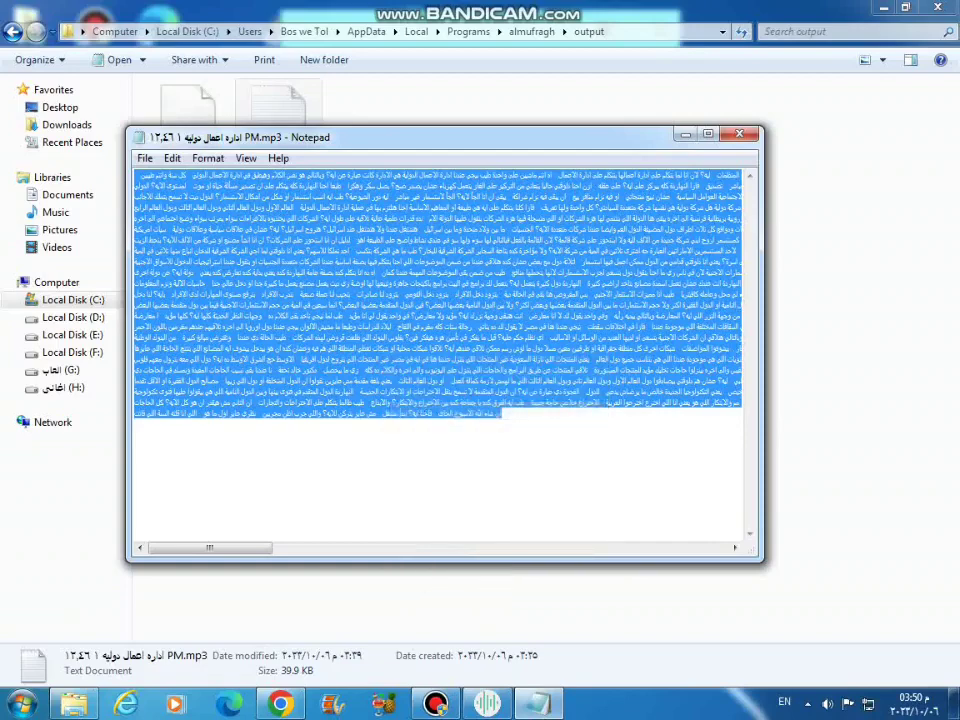
pyautogui.click(739, 133)
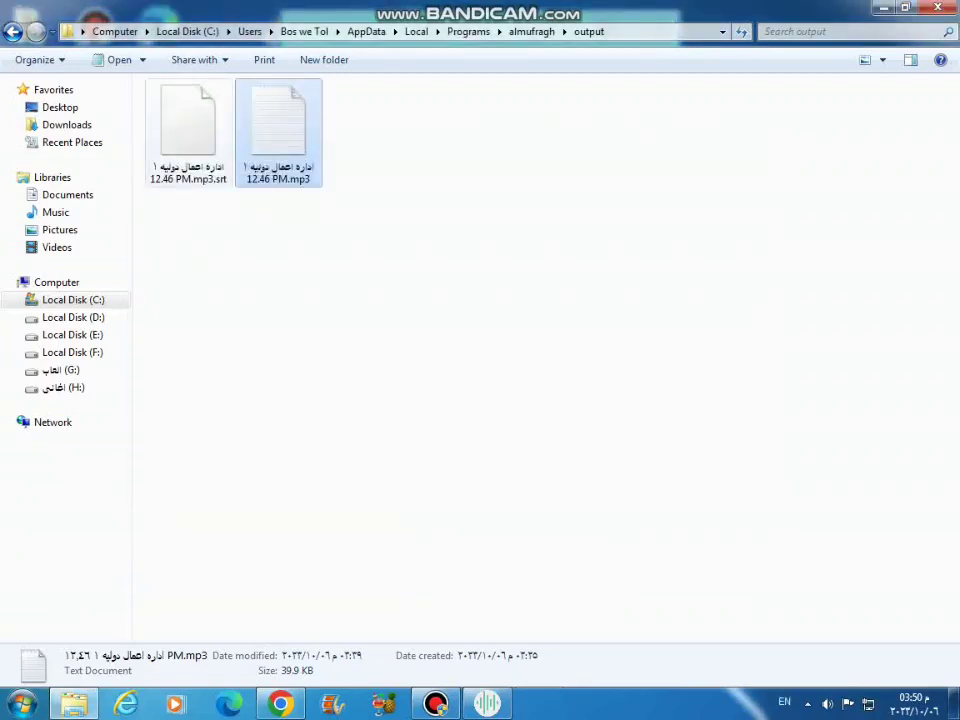
# - Try to open the .mp3.srt file in the output folder without choosing a program for it
pyautogui.click(188, 132)
pyautogui.press('Return')
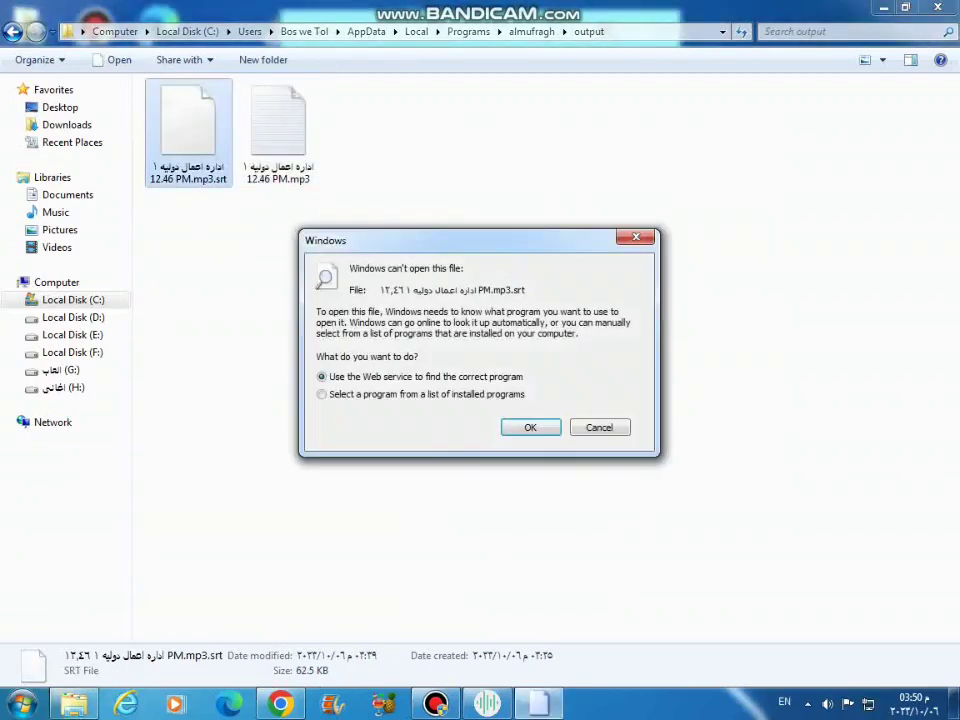
pyautogui.click(635, 237)
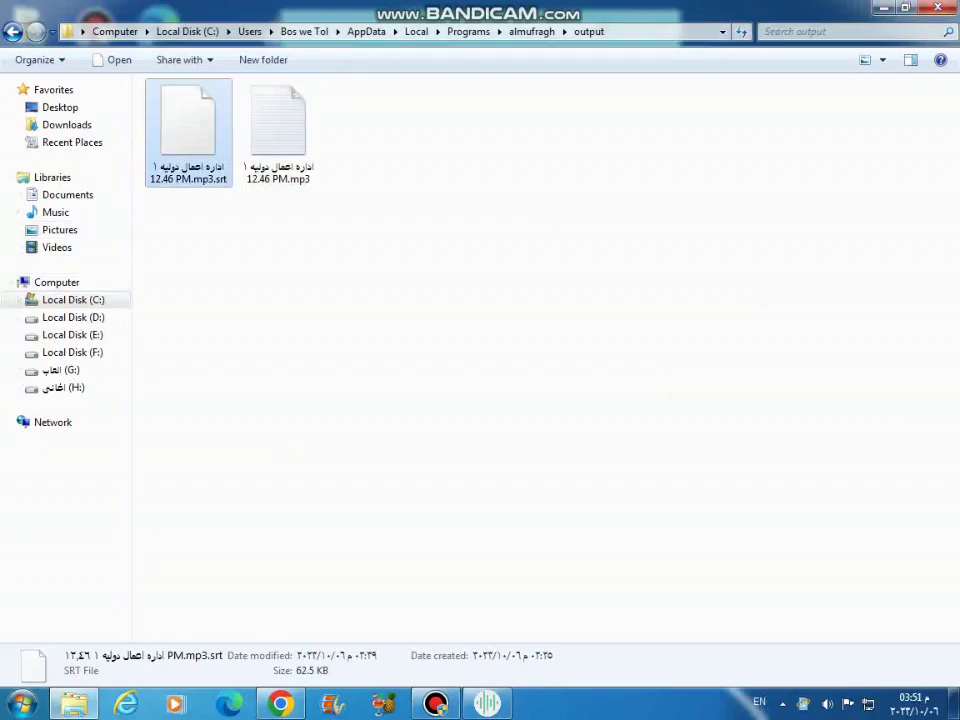
# - Create a Microsoft Word document named "ادارة اعمال دولية" in the output folder and open it
pyautogui.rightClick(448, 219)
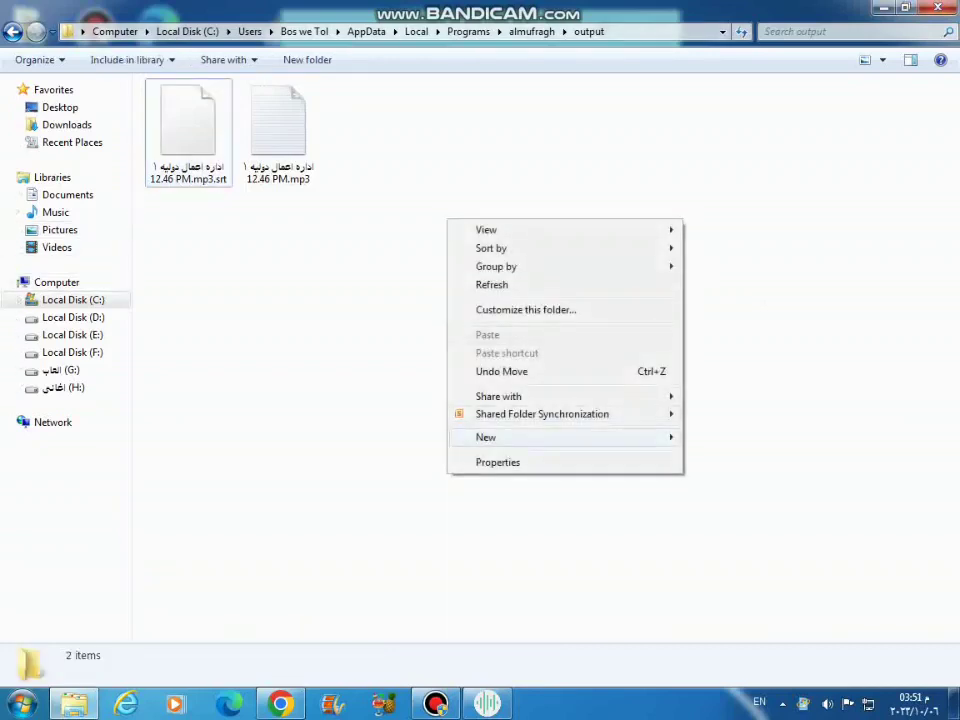
pyautogui.moveTo(560, 437)
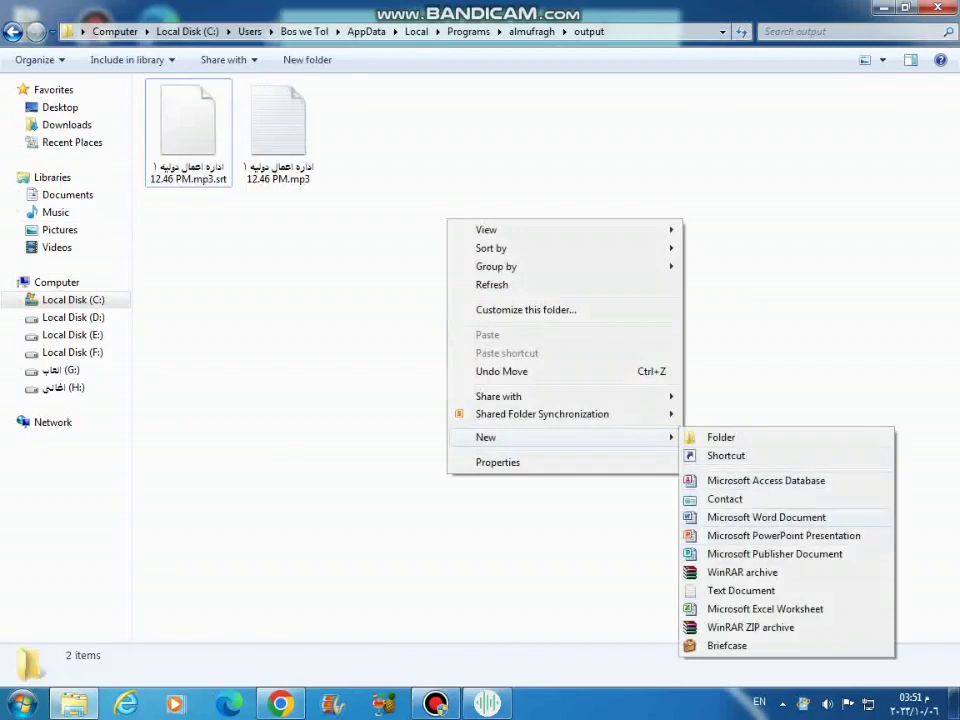
pyautogui.click(766, 517)
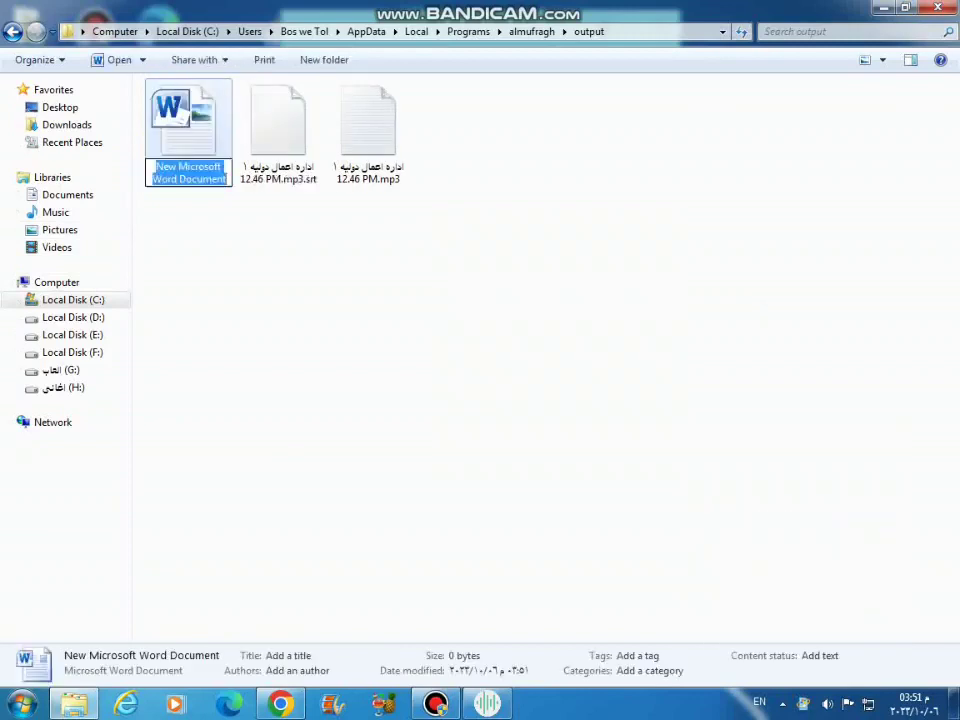
pyautogui.hotkey('alt', 'shift')
pyautogui.write('ا')
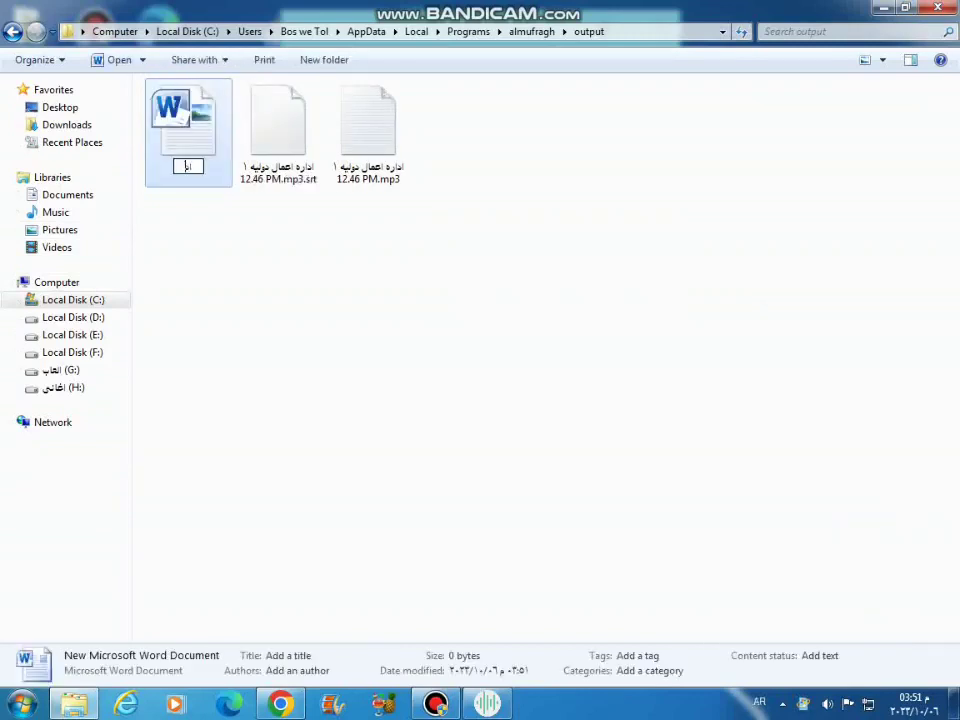
pyautogui.write('داره اعمال دولية')
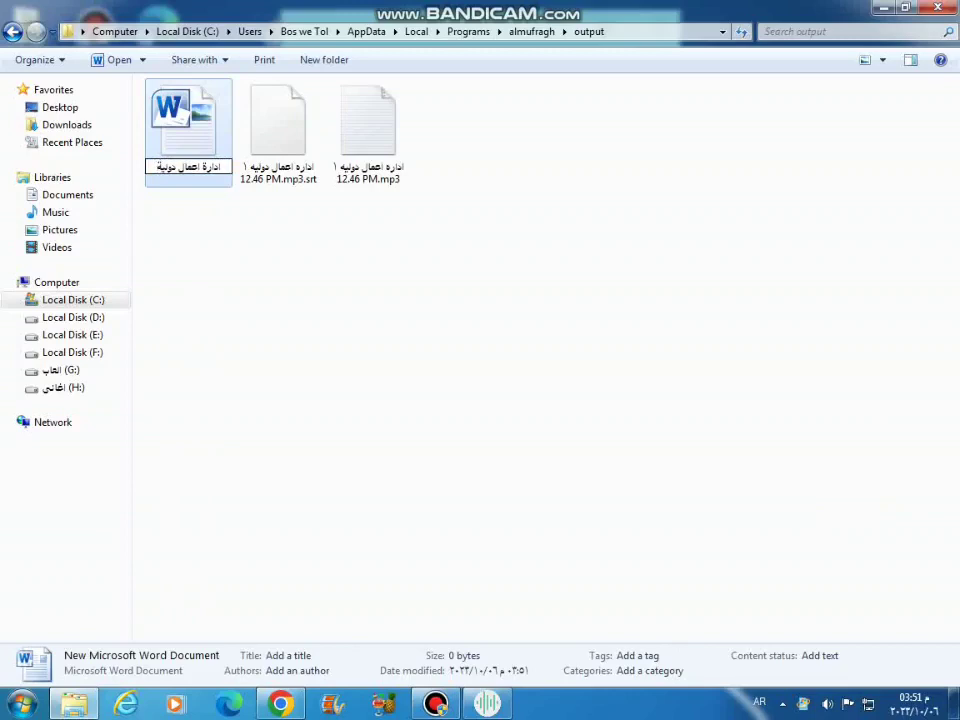
pyautogui.press('Return')
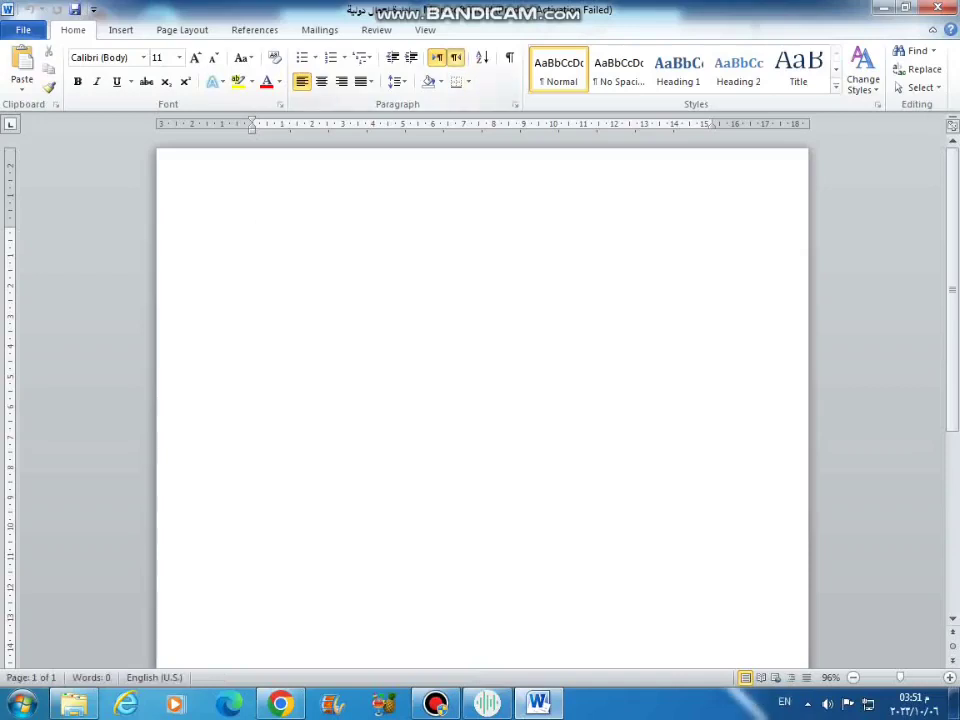
# - Set the blank Word page to right-to-left, dismiss the Office activation wizard and paste the copied transcript as text only
pyautogui.hotkey('ctrl', 'shift')
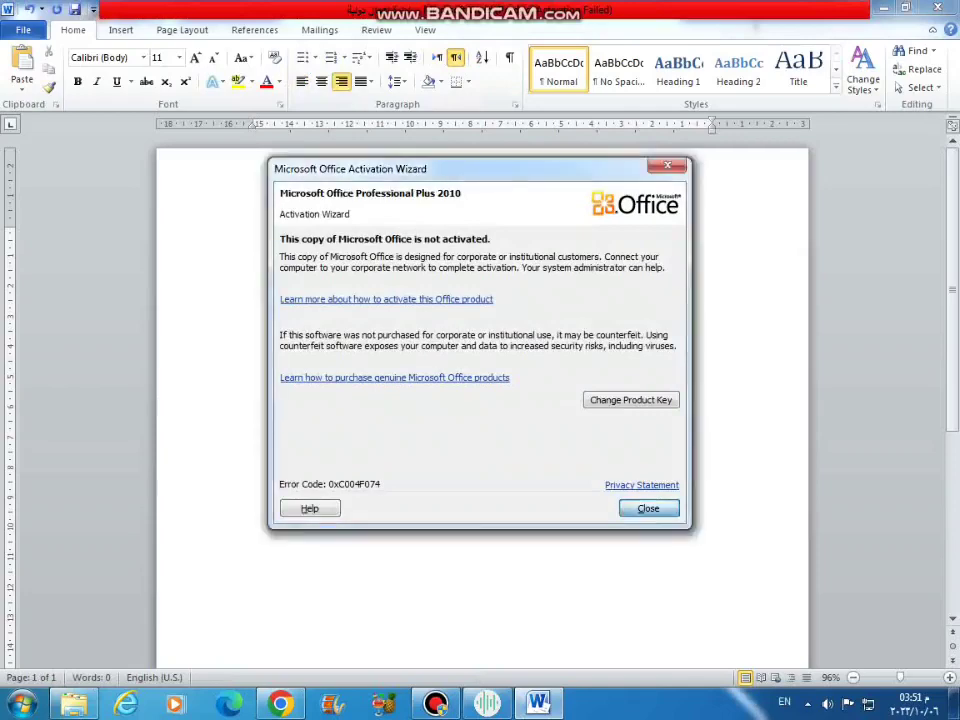
pyautogui.press('Return')
pyautogui.hotkey('shift', 'F10')
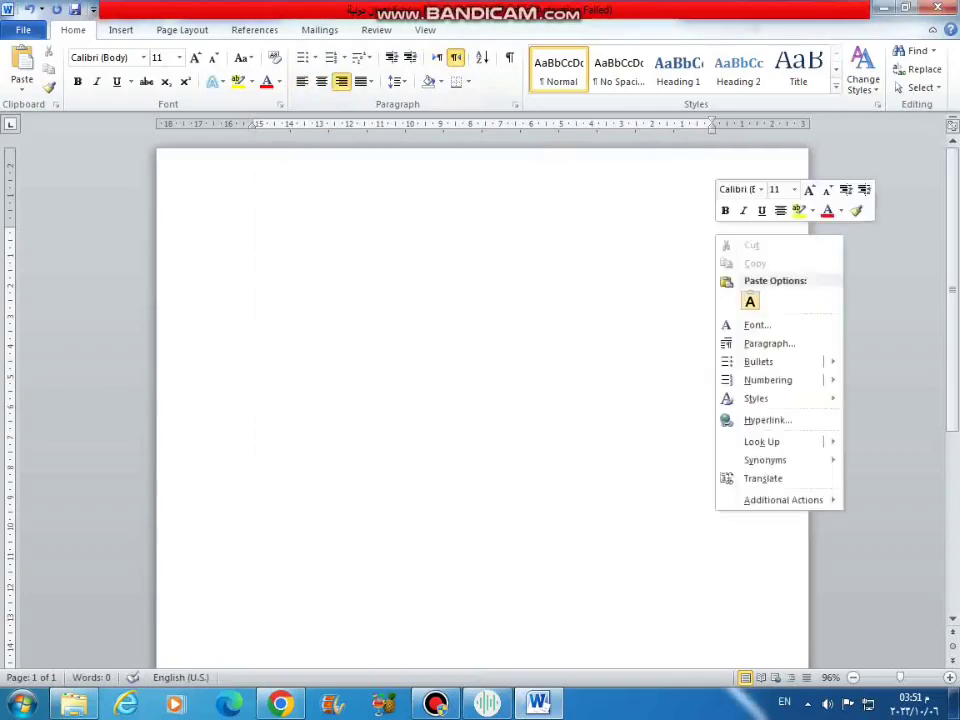
pyautogui.click(750, 301)
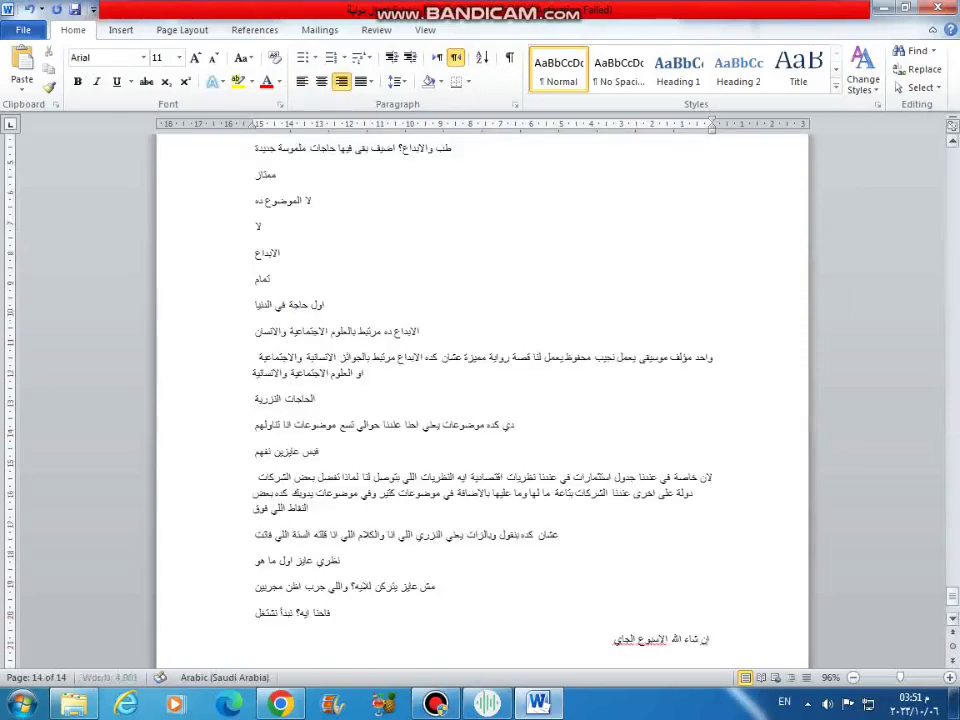
# - Set the whole pasted transcript to right-to-left paragraph direction
pyautogui.moveTo(952, 596); pyautogui.dragTo(952, 150)
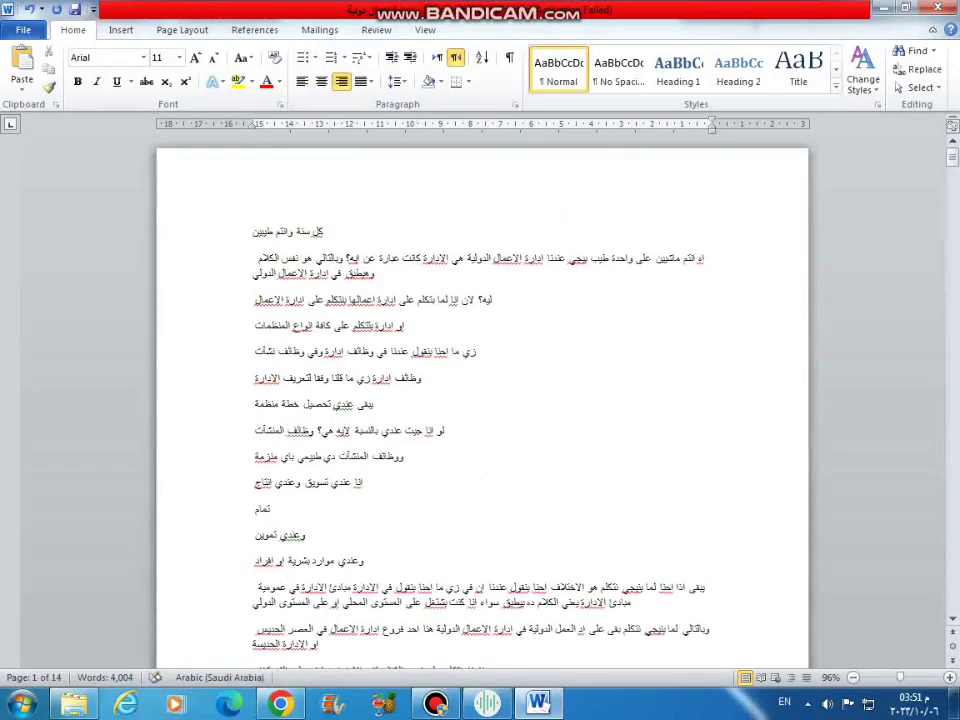
pyautogui.hotkey('ctrl', 'a')
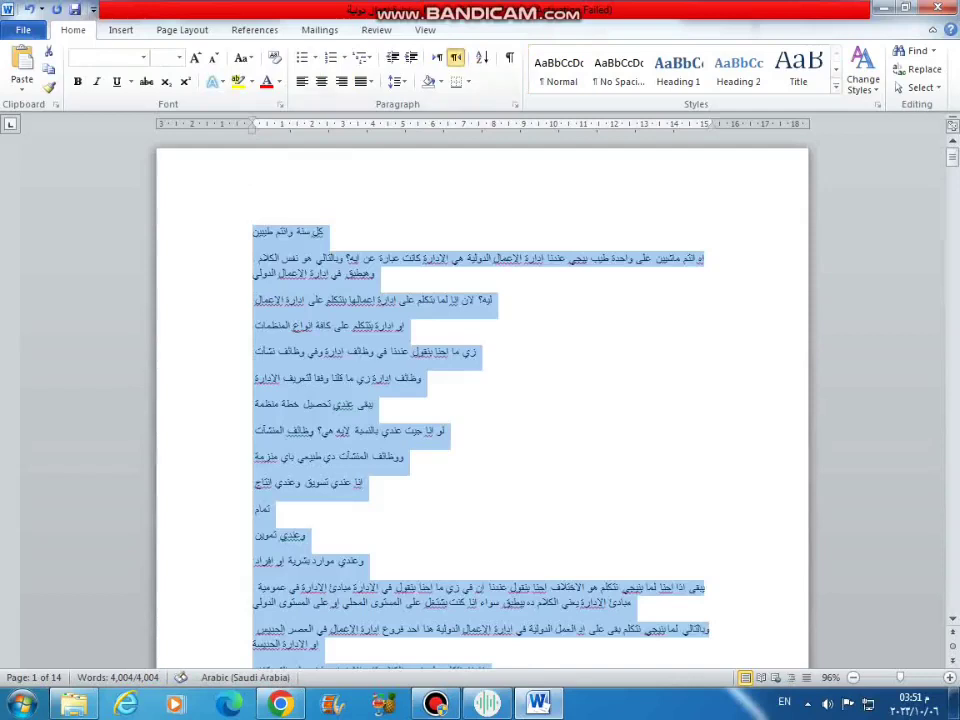
pyautogui.hotkey('ctrl', 'shift')
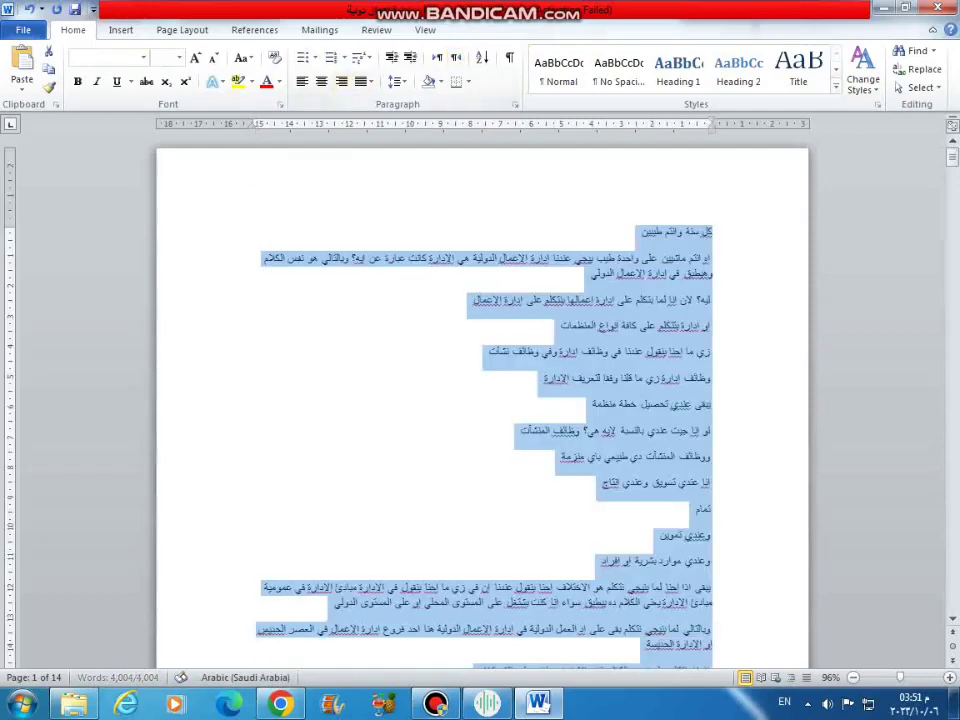
# - Make the whole transcript bold and enlarge its font to 16 pt
pyautogui.hotkey('ctrl', 'b')
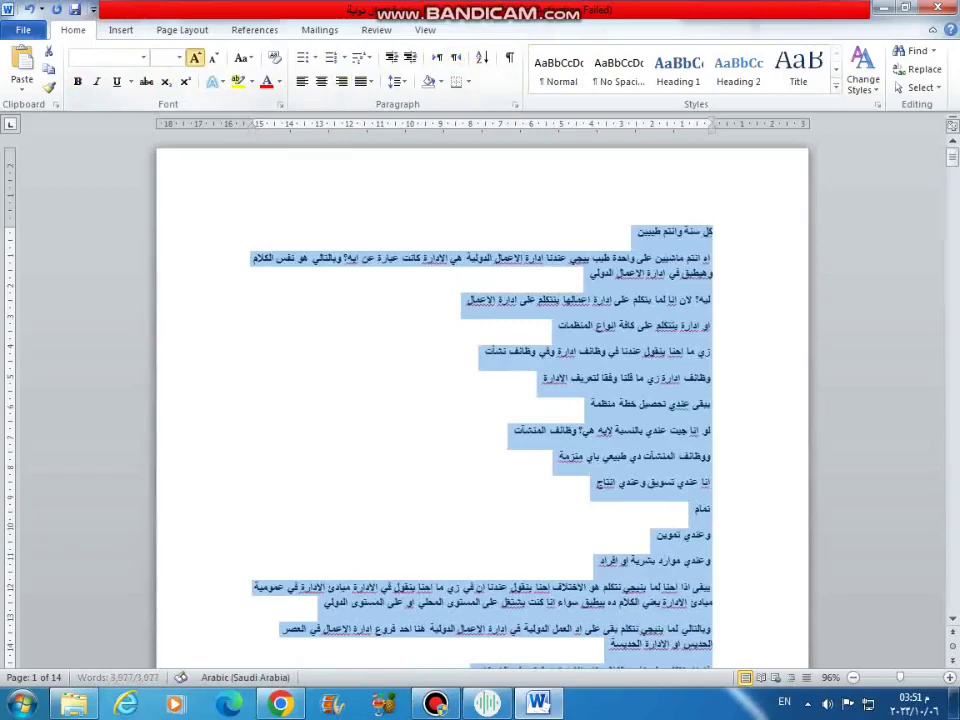
pyautogui.click(196, 58)
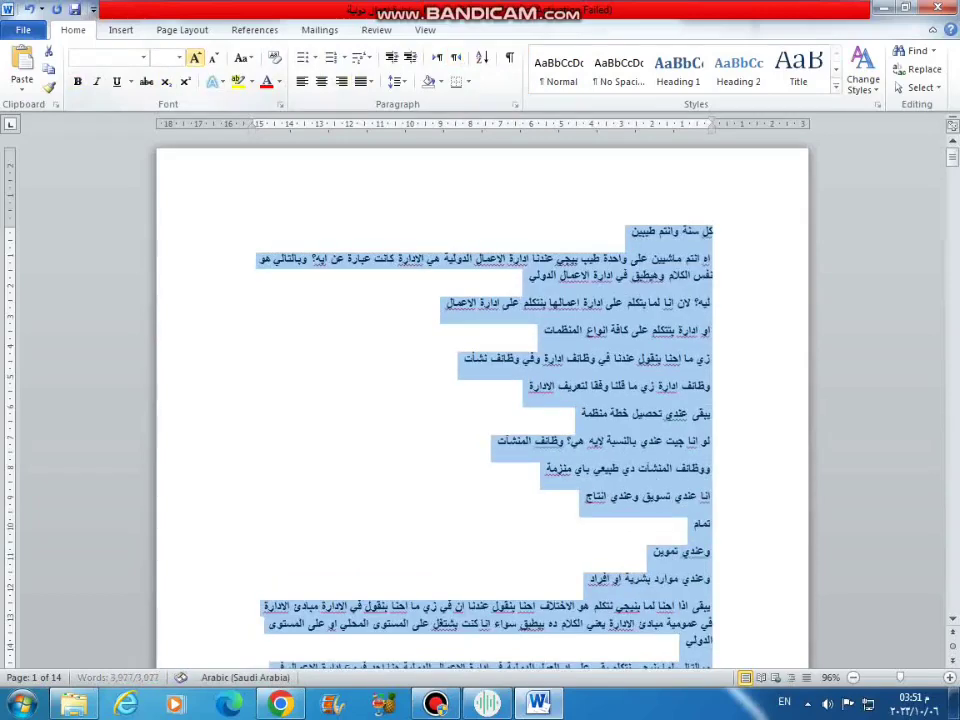
pyautogui.click(196, 58)
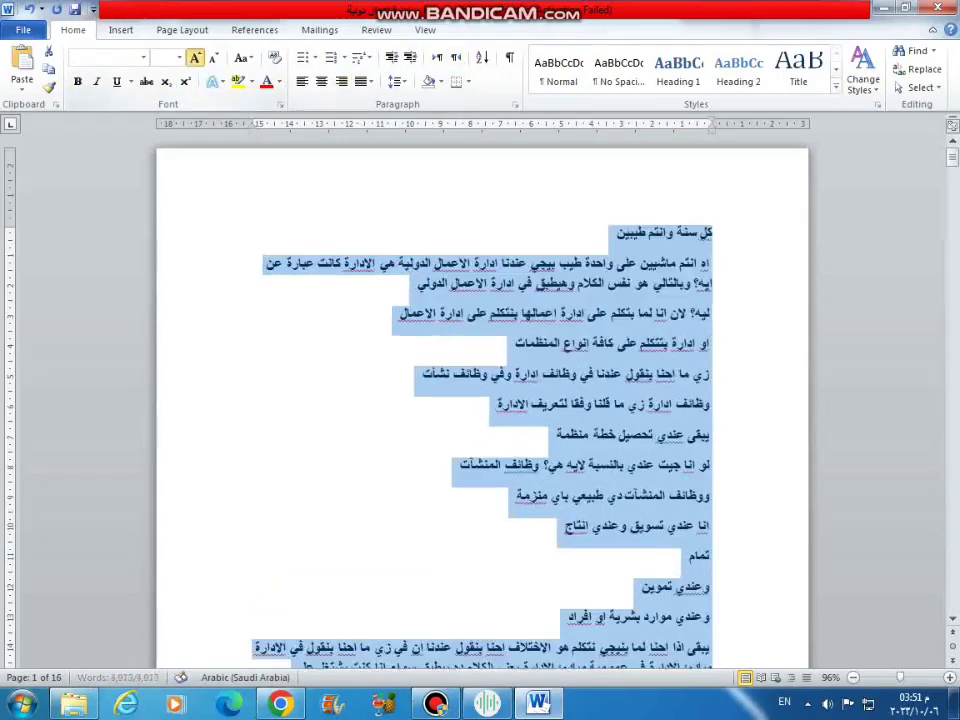
pyautogui.click(196, 58)
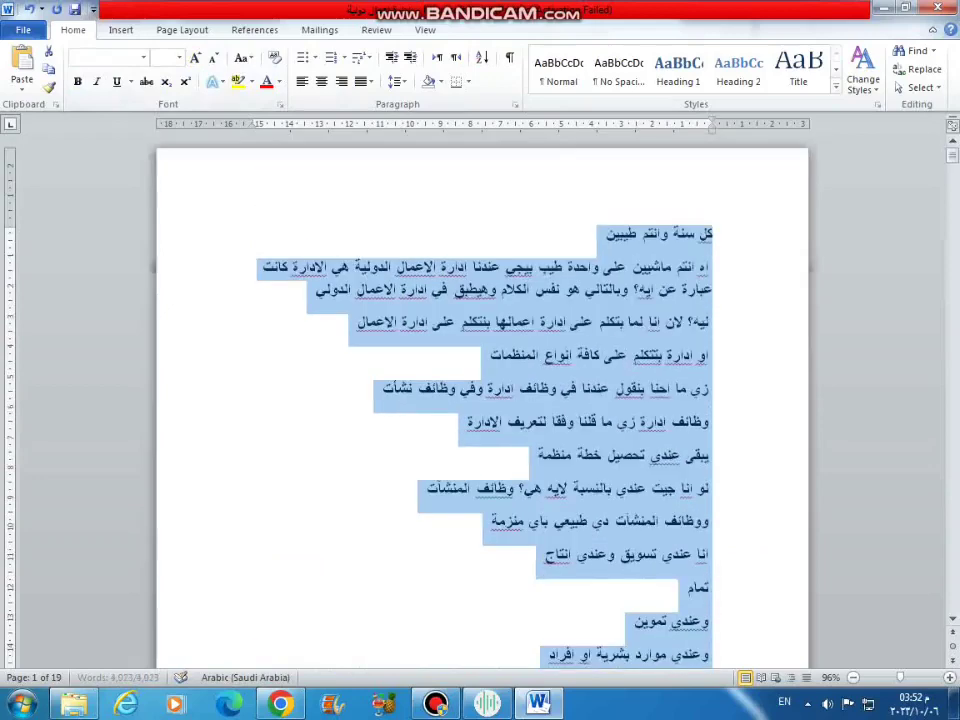
pyautogui.click(553, 555)
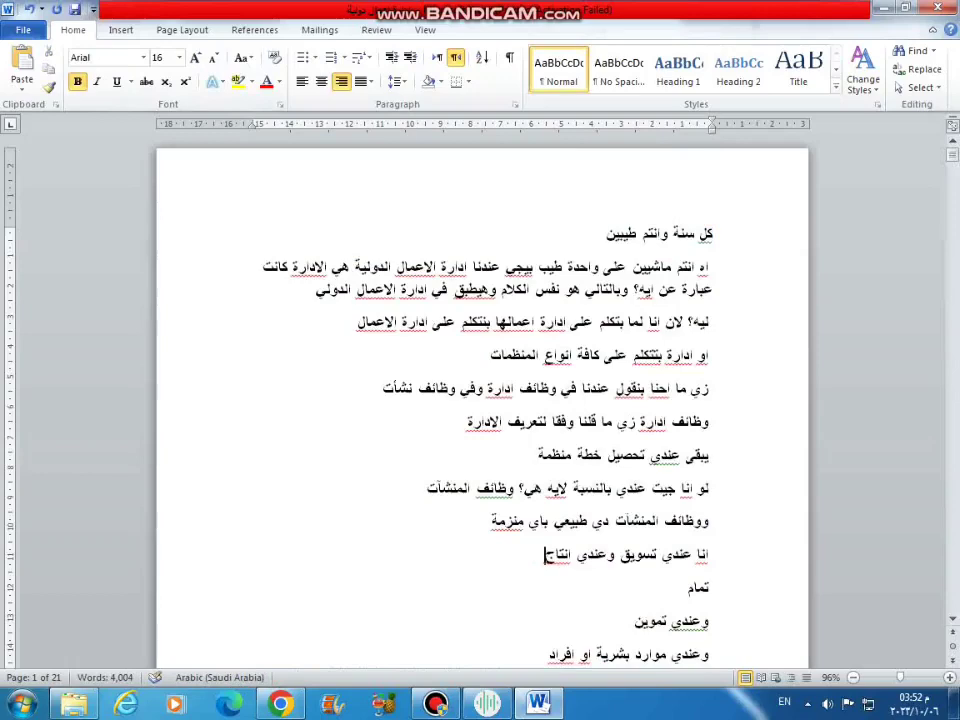
# - Look through the formatted transcript from its first page to the end of the document
pyautogui.scroll(-3, 480, 400)
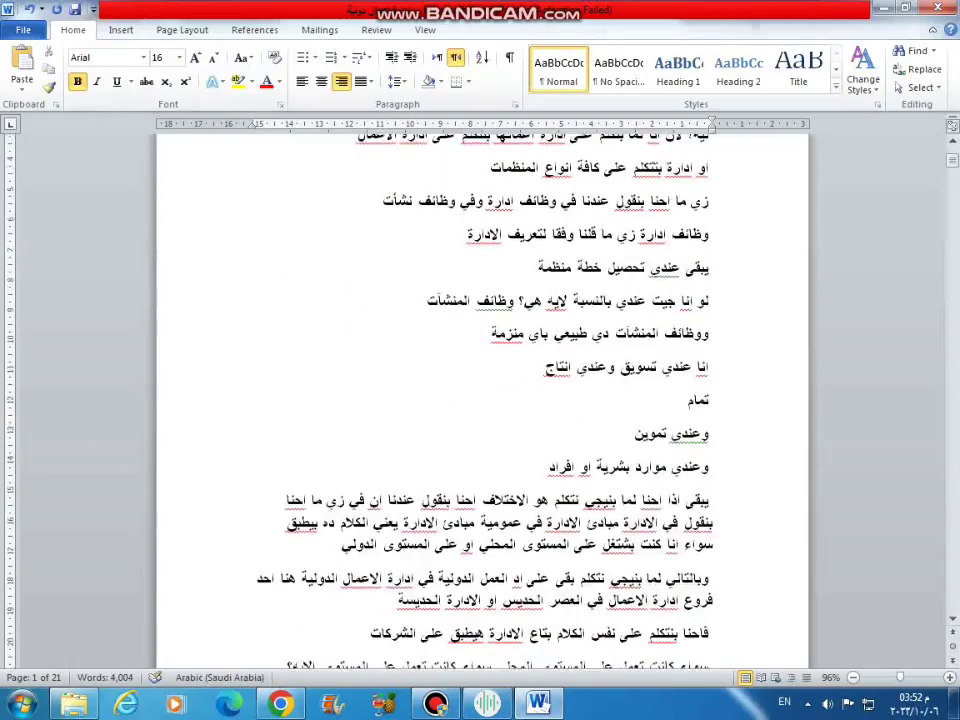
pyautogui.scroll(-3, 480, 400)
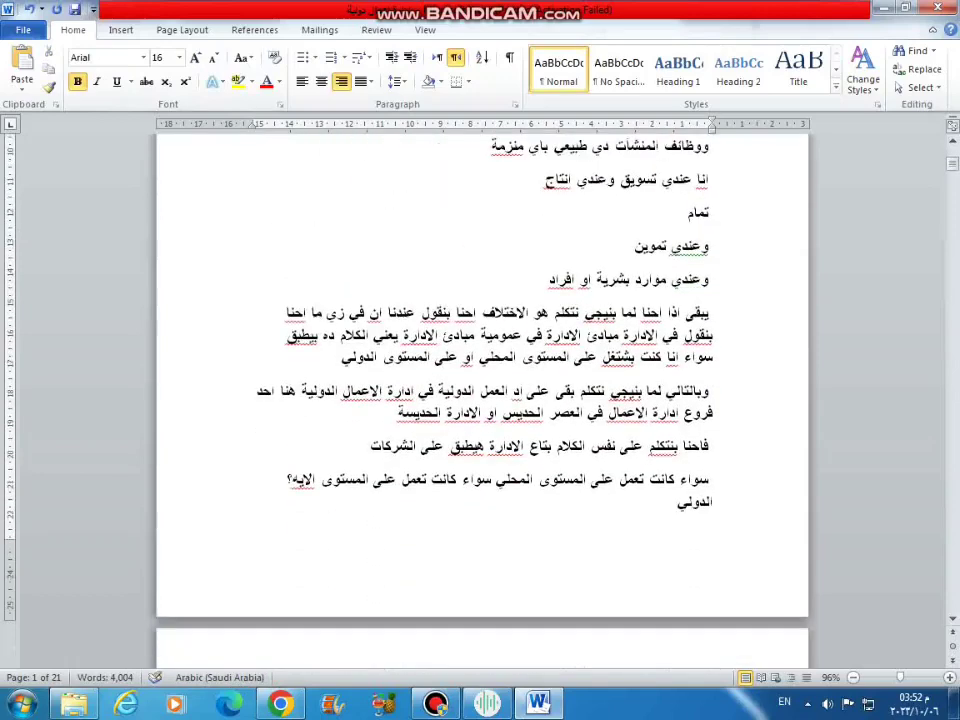
pyautogui.scroll(-6, 480, 400)
pyautogui.scroll(12, 480, 400)
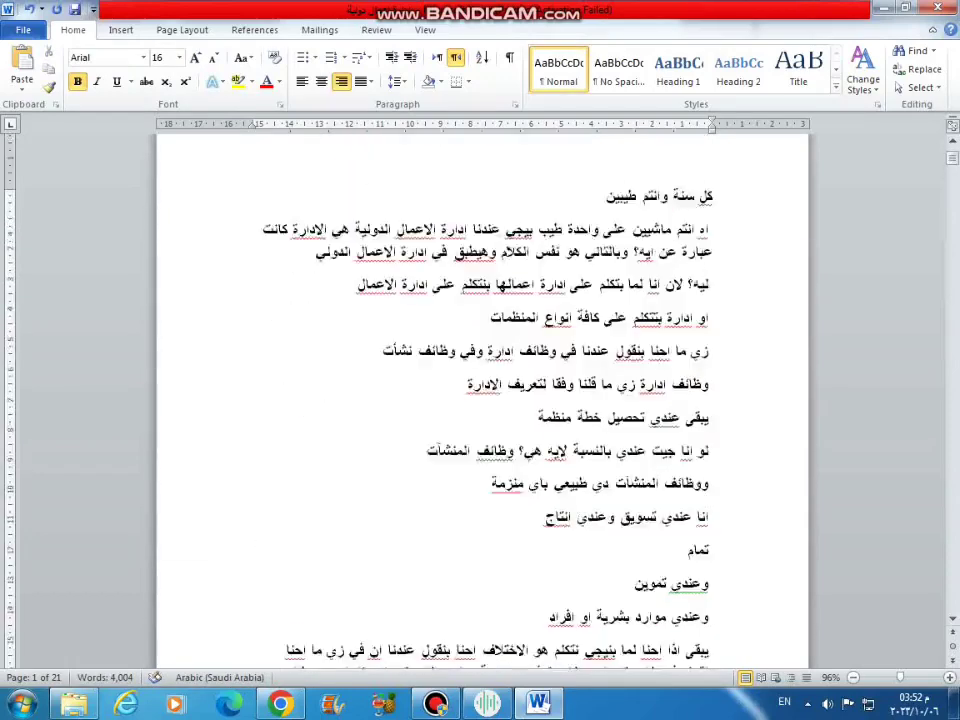
pyautogui.scroll(1, 480, 400)
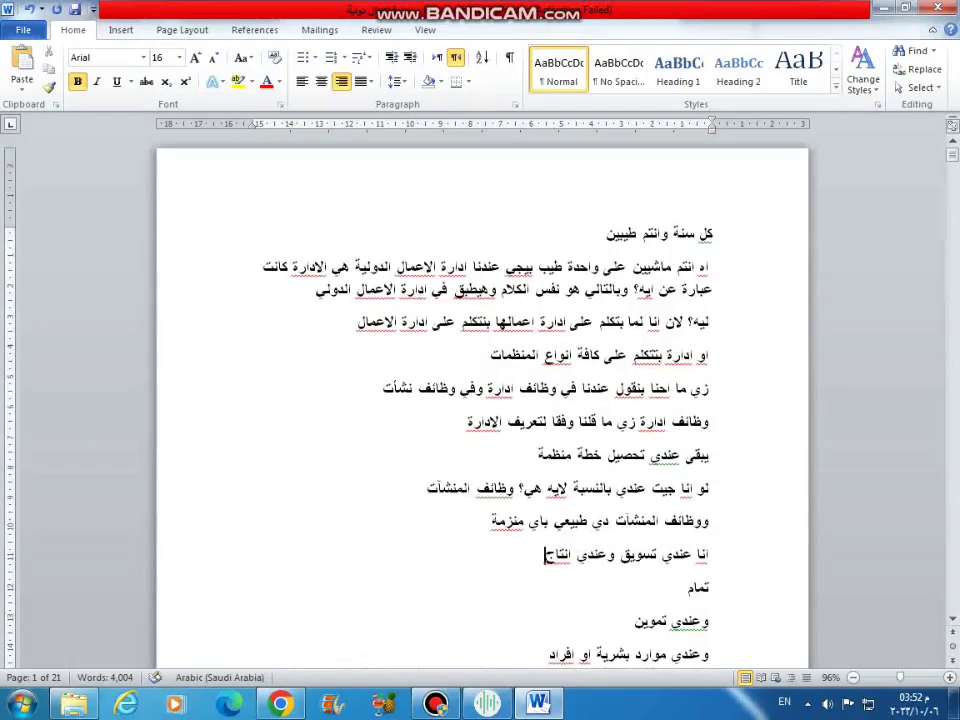
pyautogui.moveTo(952, 155); pyautogui.dragTo(952, 600)
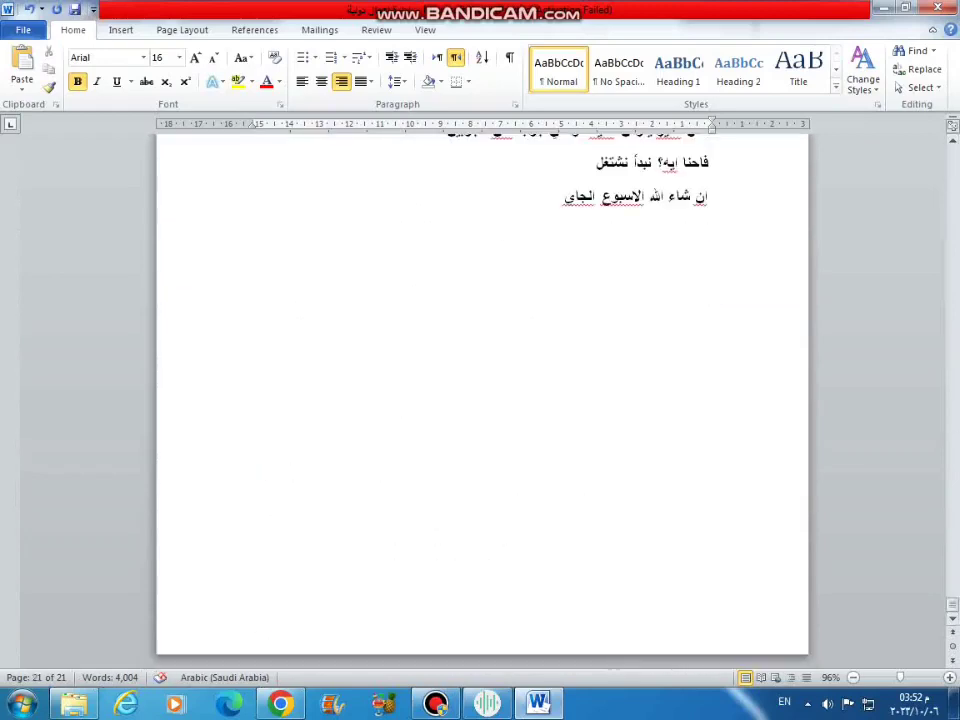